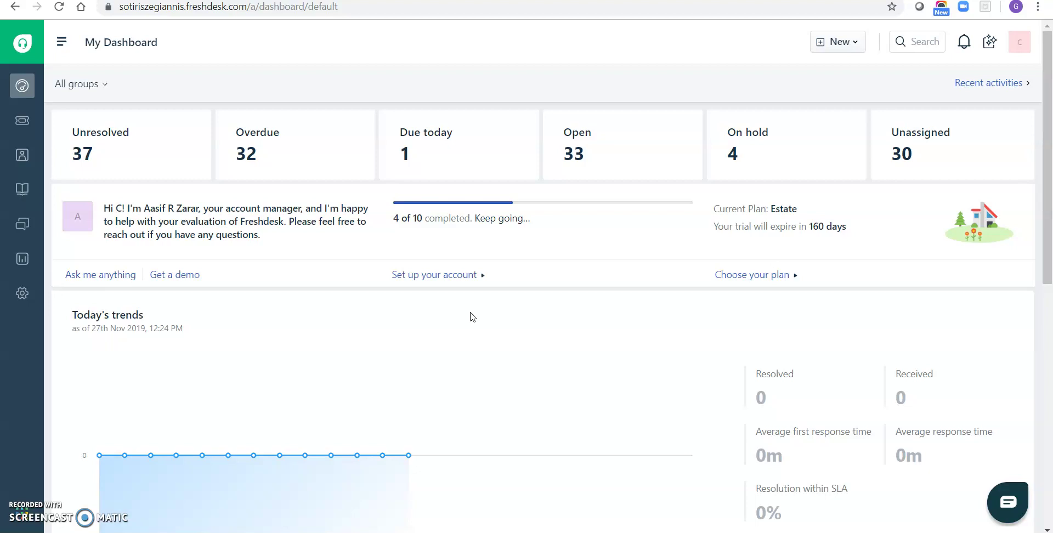
Step: Find the FRESHDESK - Azure DevOps (VSTS) INTEGRATION app via Admin's 'apps' search and Marketplace
{"action": "left_click", "coordinate": [155, 8]}
{"action": "left_click", "coordinate": [446, 48]}
{"action": "left_click", "coordinate": [22, 295]}
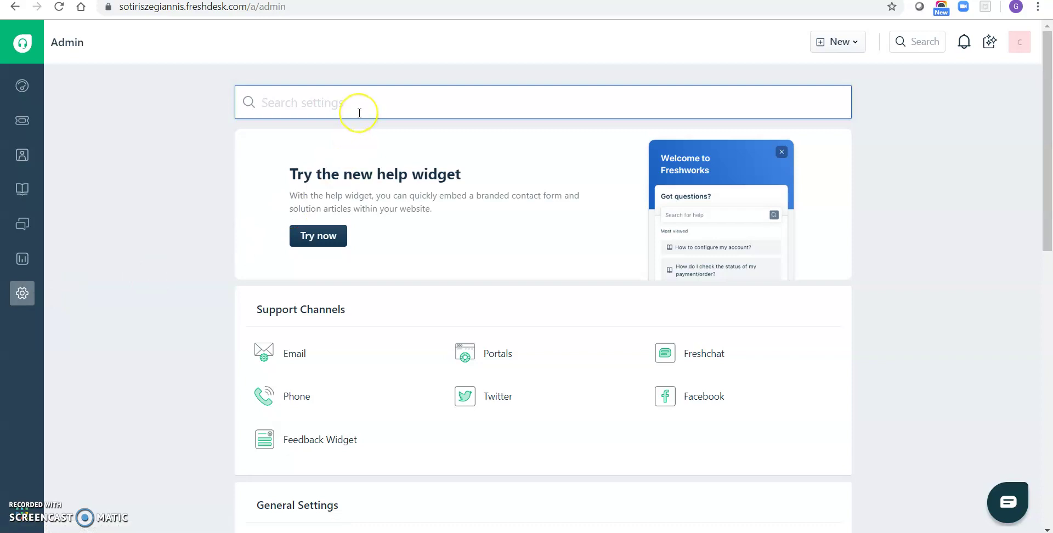
{"action": "type", "text": "apps"}
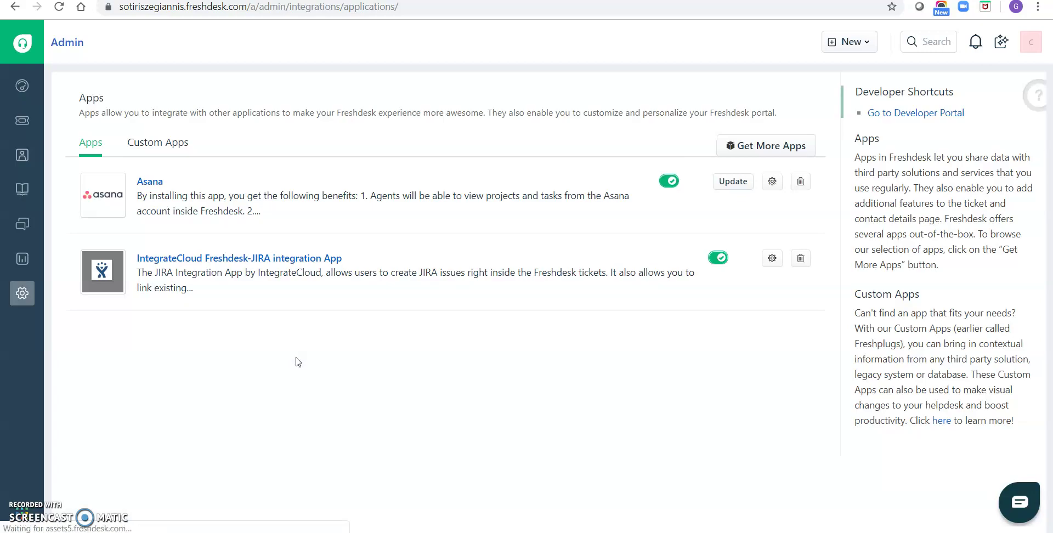
{"action": "left_click", "coordinate": [754, 150]}
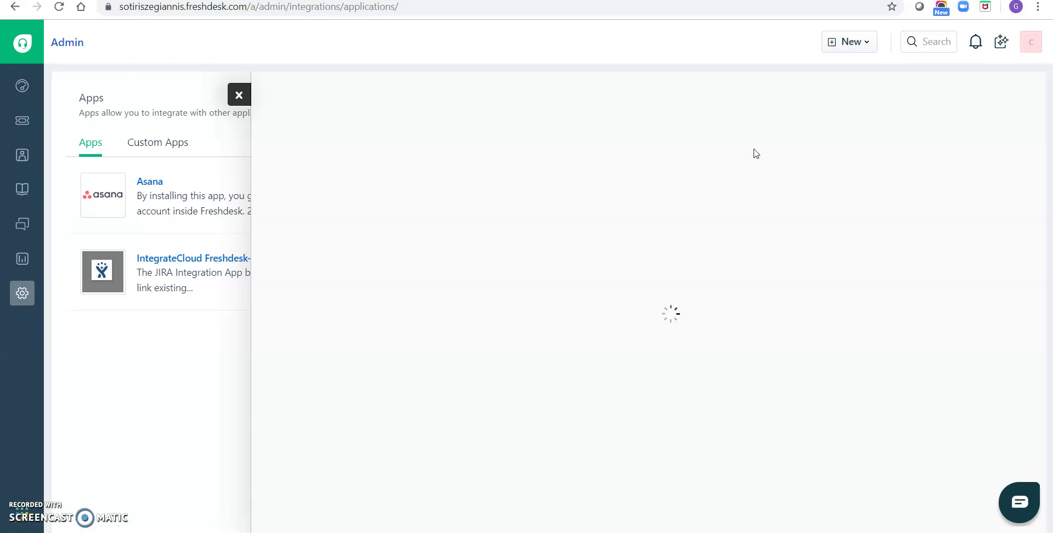
{"action": "type", "text": "freshdesk"}
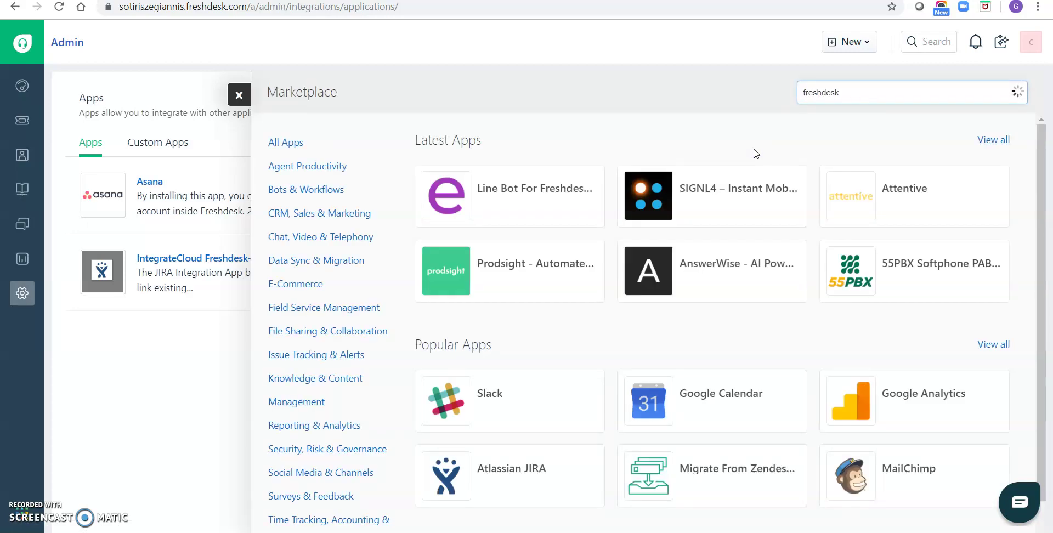
{"action": "left_click", "coordinate": [815, 159]}
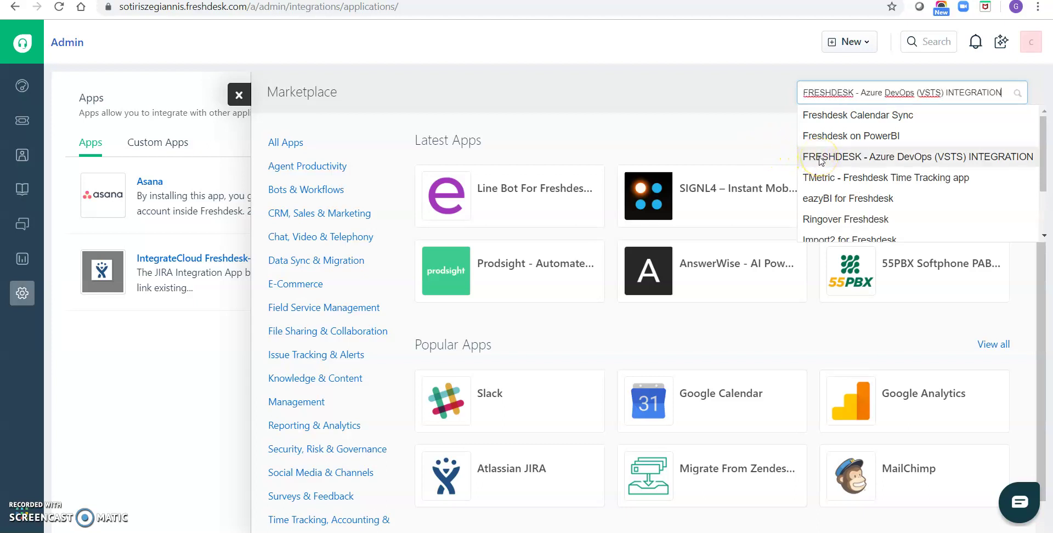
{"action": "left_click", "coordinate": [821, 160]}
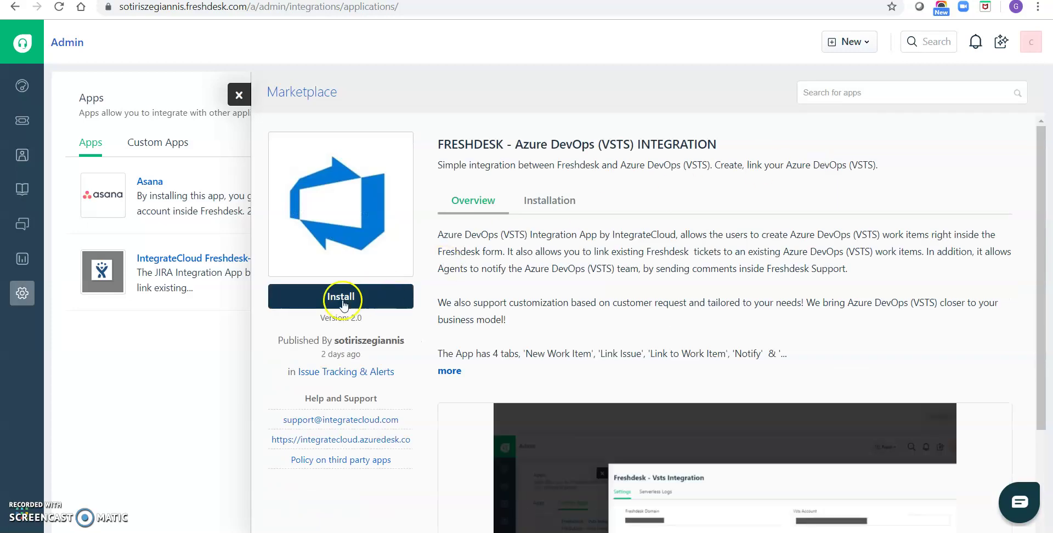
Step: Start installing and fill Freshdesk Domain with the helpdesk subdomain copied from the address bar
{"action": "left_click", "coordinate": [324, 300]}
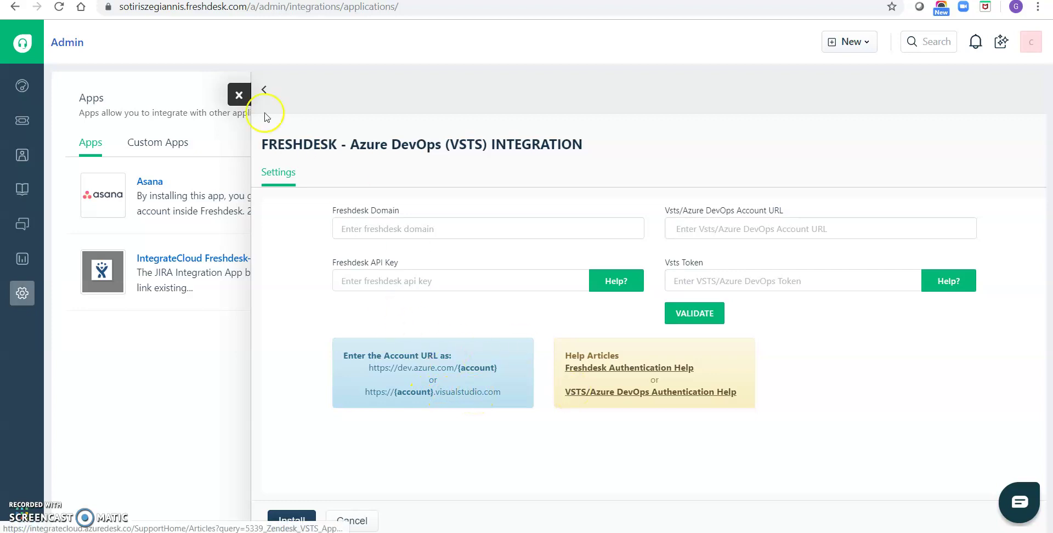
{"action": "double_click", "coordinate": [164, 7]}
{"action": "key", "text": "ctrl+c"}
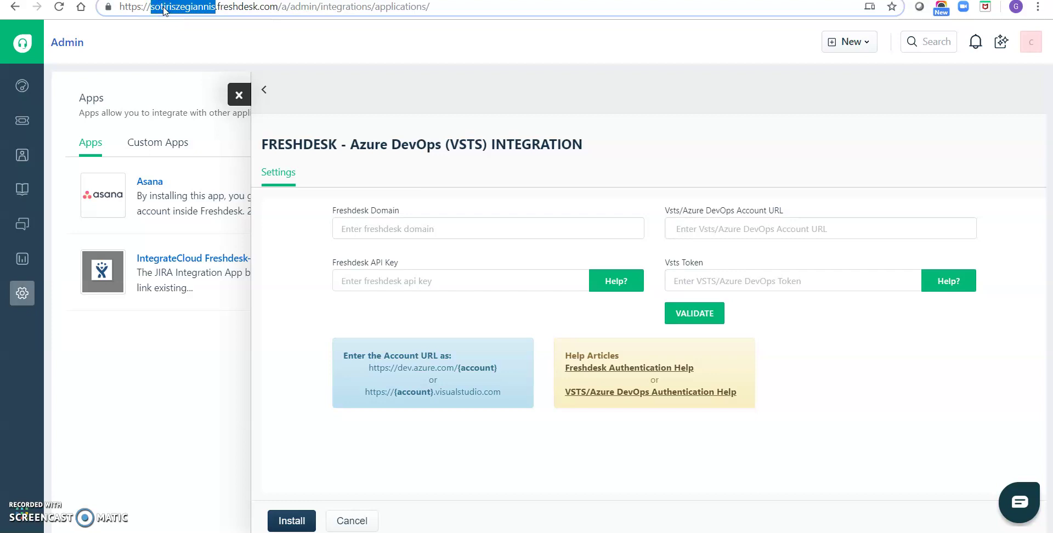
{"action": "left_click", "coordinate": [355, 223]}
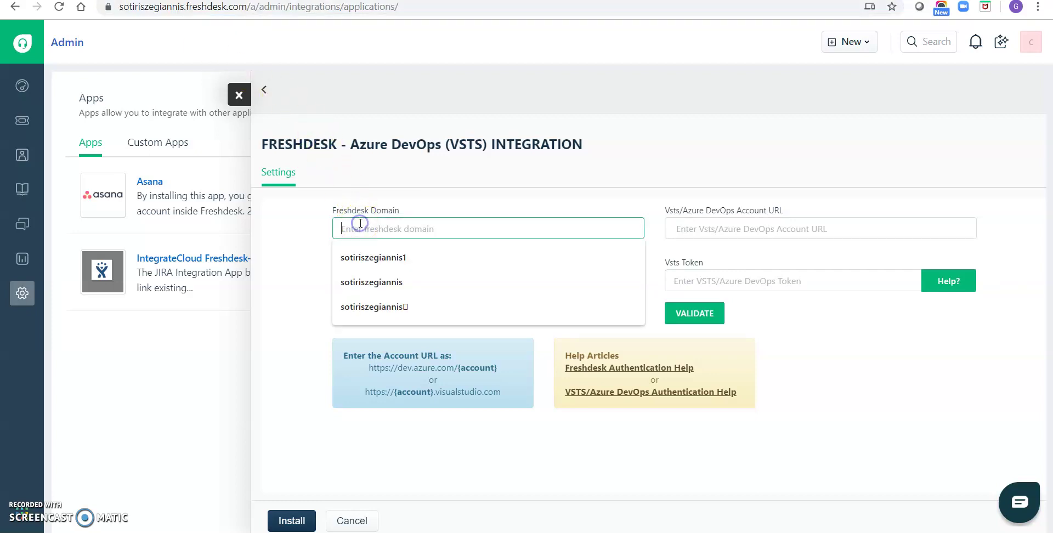
{"action": "key", "text": "ctrl+v"}
{"action": "left_click", "coordinate": [274, 230]}
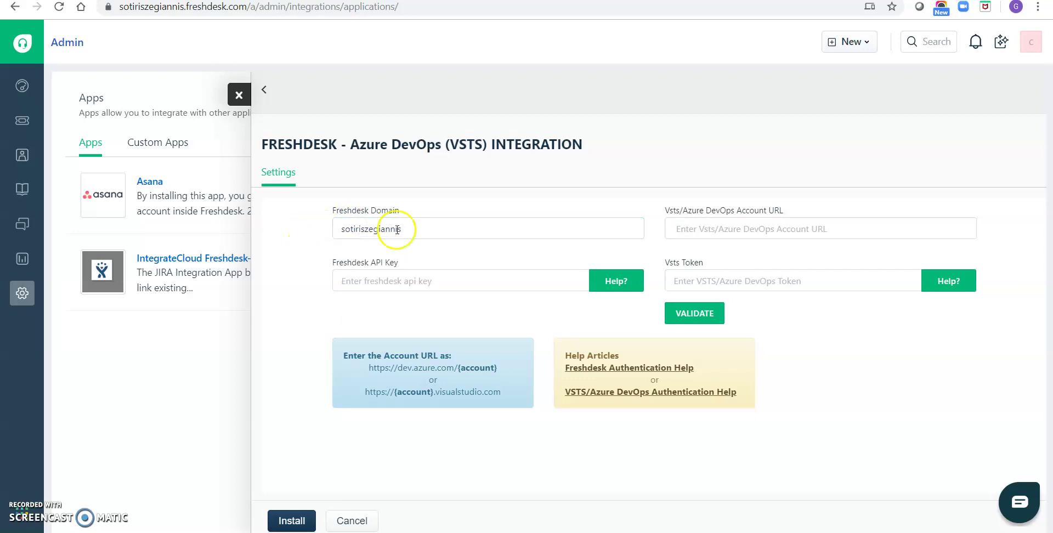
Step: Copy the agent's API key from Profile settings and paste it into Freshdesk API Key
{"action": "left_click", "coordinate": [1029, 47]}
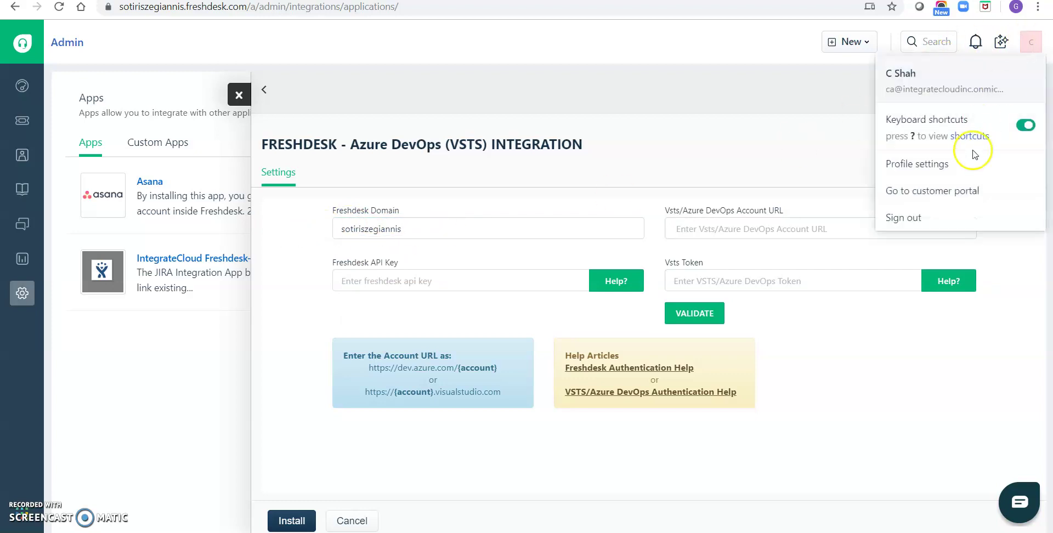
{"action": "right_click", "coordinate": [906, 169]}
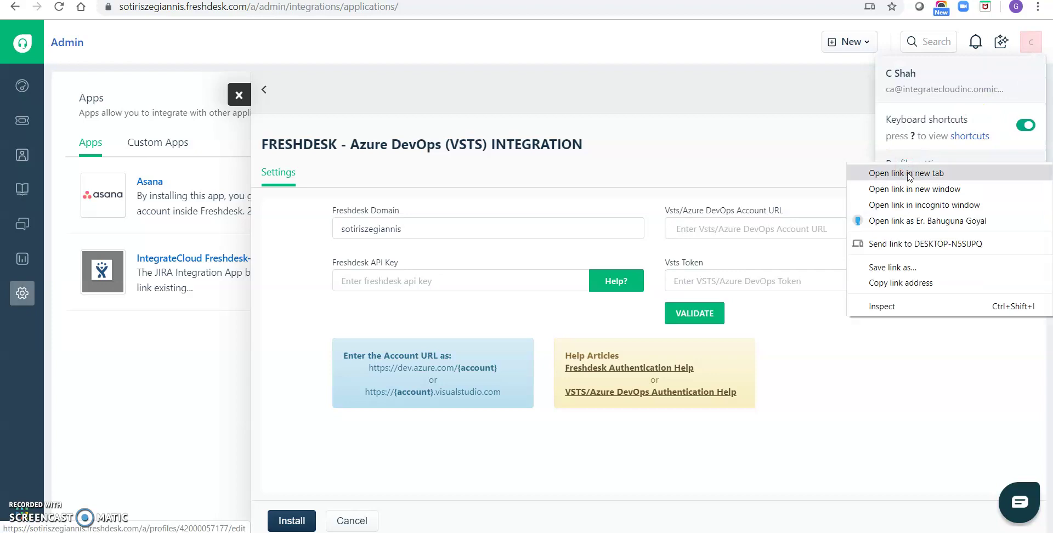
{"action": "left_click", "coordinate": [908, 173]}
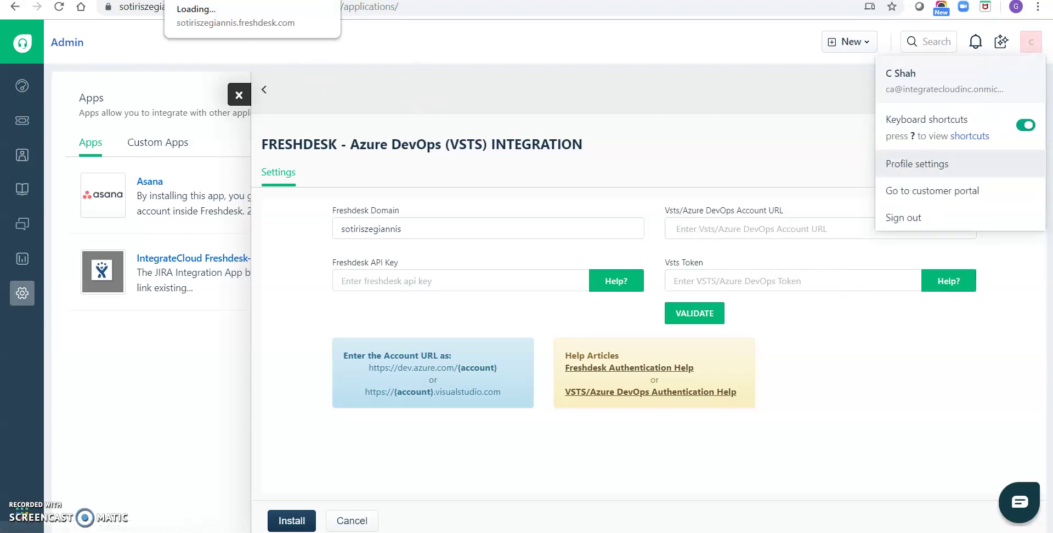
{"action": "left_click", "coordinate": [373, 1]}
{"action": "left_click", "coordinate": [212, 174]}
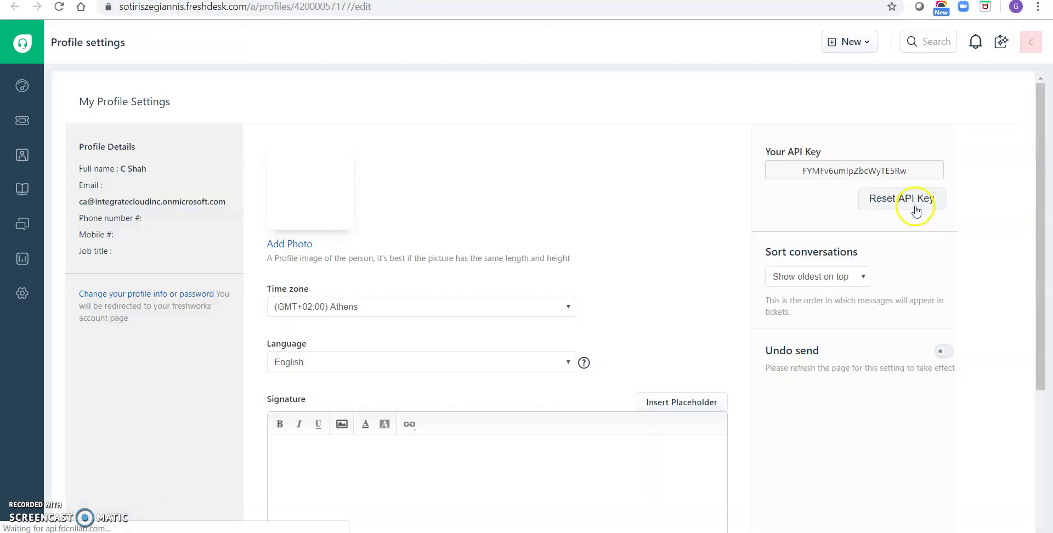
{"action": "double_click", "coordinate": [850, 172]}
{"action": "key", "text": "ctrl+c"}
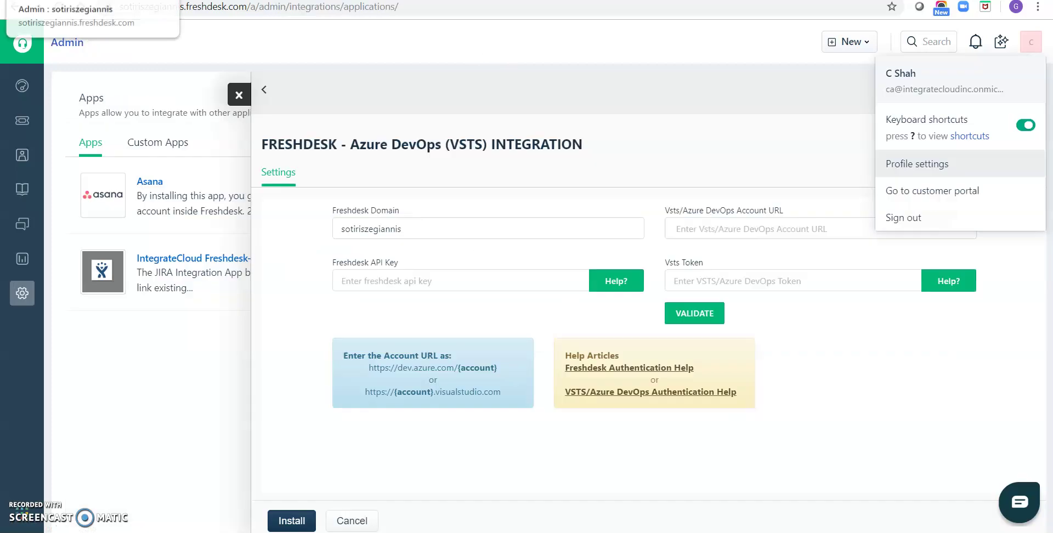
{"action": "left_click", "coordinate": [82, 1]}
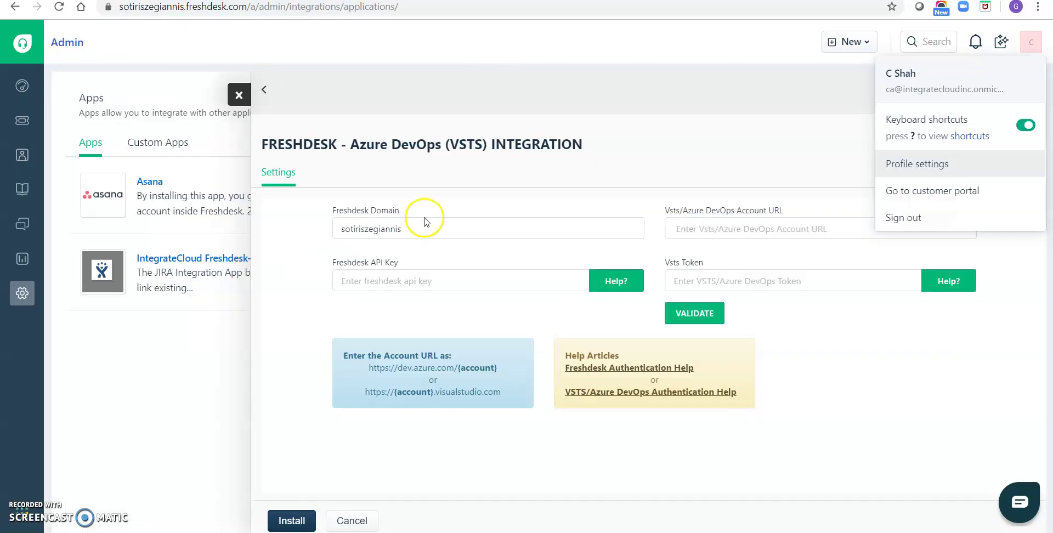
{"action": "left_click", "coordinate": [408, 289]}
{"action": "key", "text": "ctrl+v"}
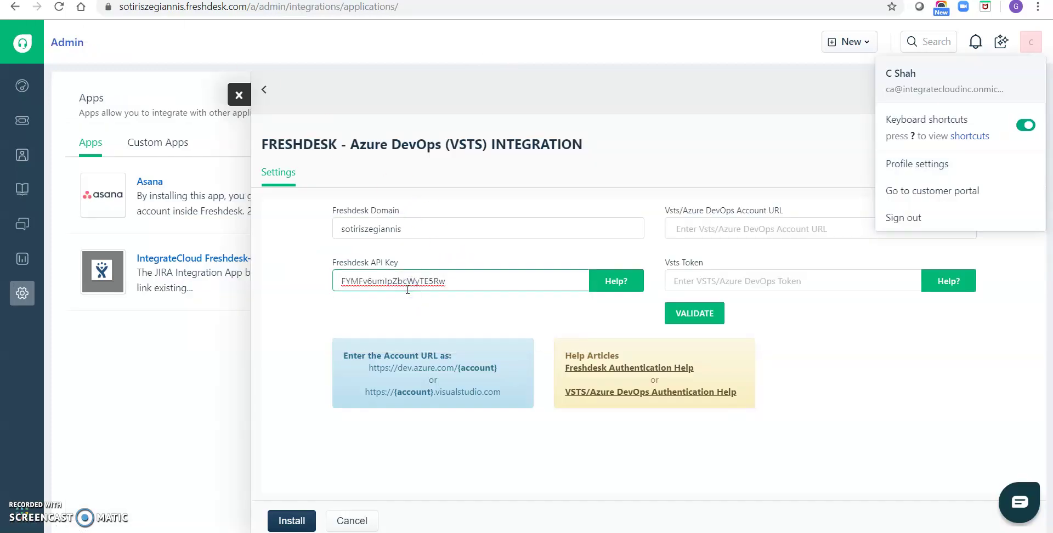
{"action": "left_click", "coordinate": [1030, 42]}
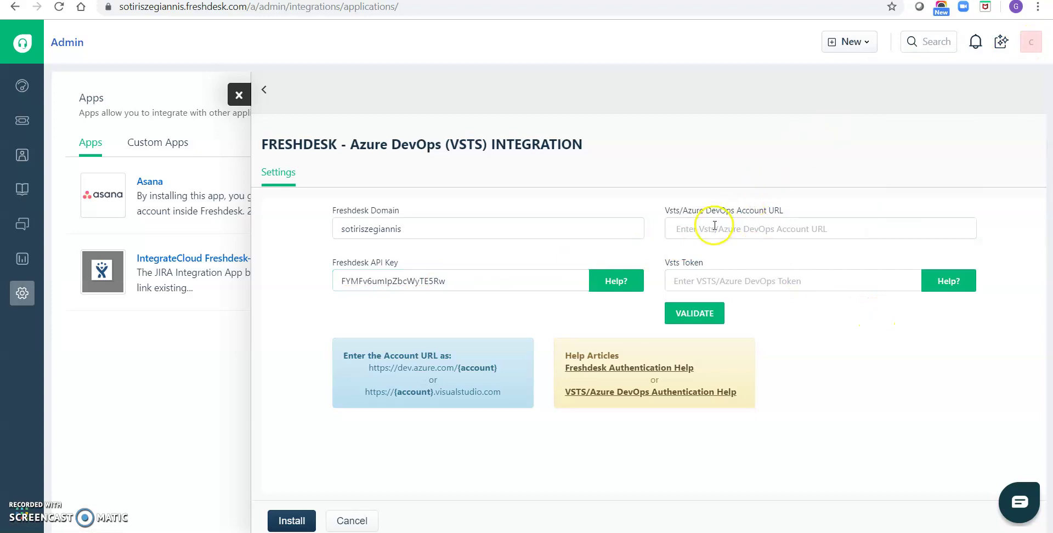
Step: Fill the Azure DevOps Account URL with the URL saved in the Notepad notes
{"action": "key", "text": "alt+Tab"}
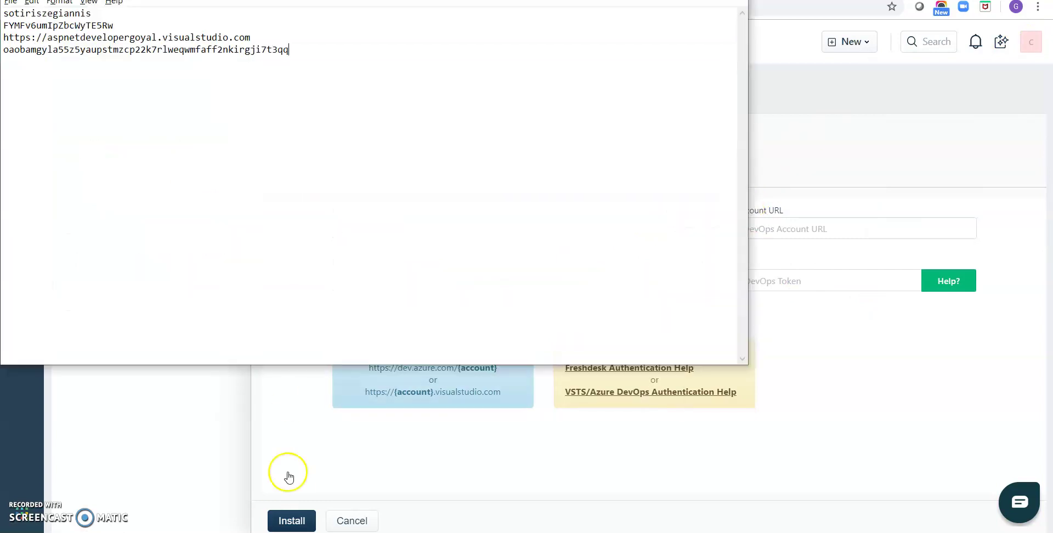
{"action": "key", "text": "shift+Home"}
{"action": "key", "text": "ctrl+c"}
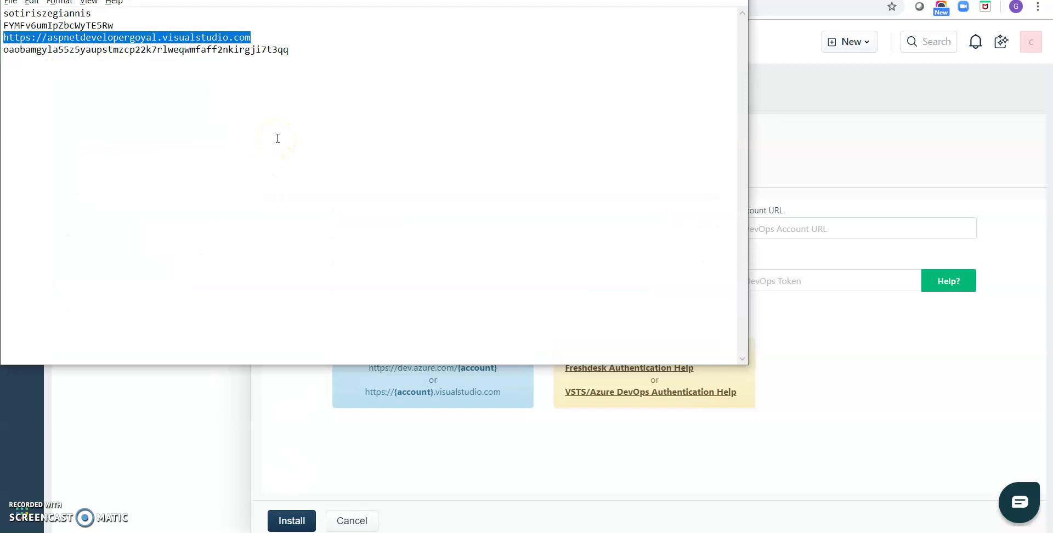
{"action": "key", "text": "alt+Tab"}
{"action": "left_click", "coordinate": [706, 222]}
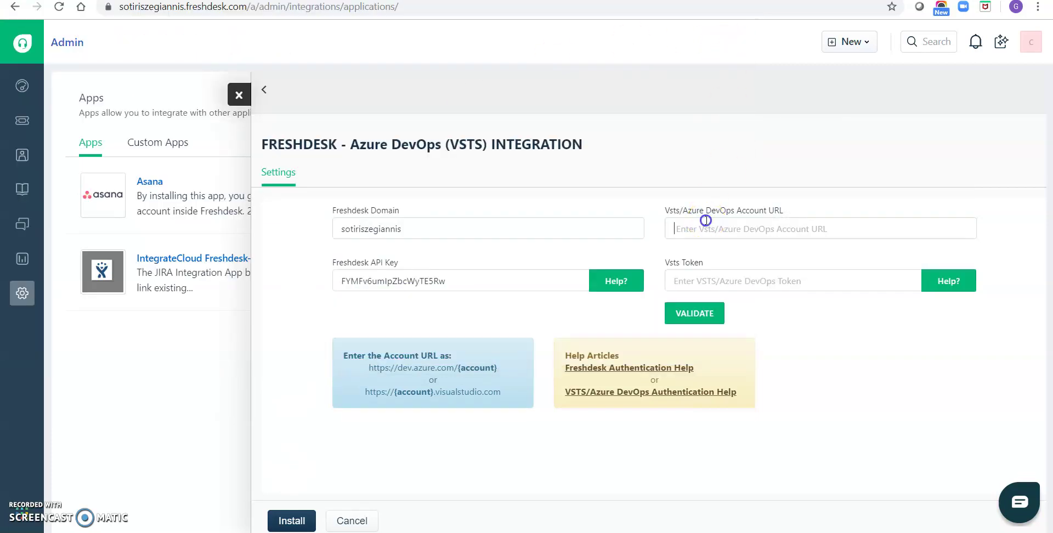
{"action": "key", "text": "ctrl+v"}
{"action": "left_click", "coordinate": [863, 347]}
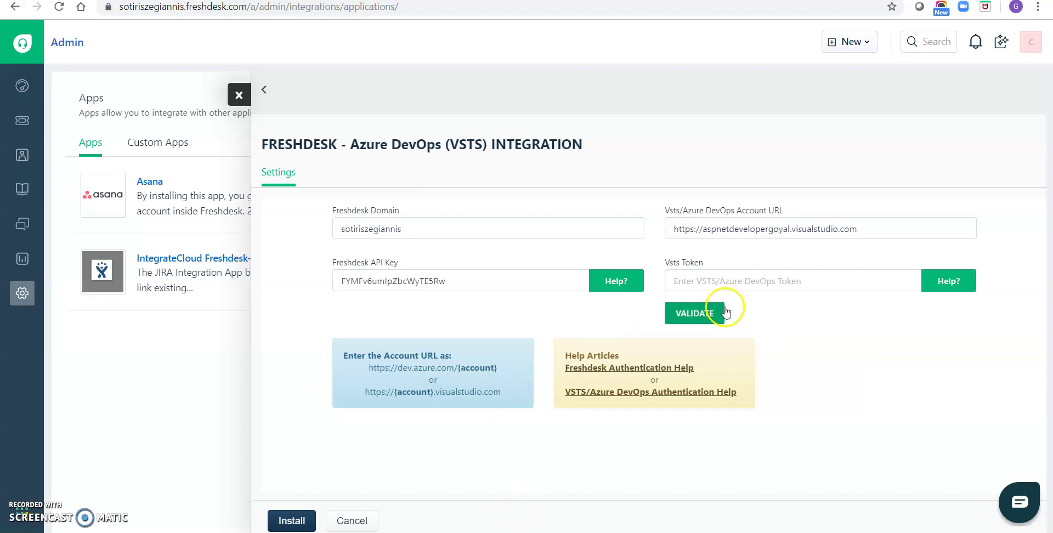
Step: Fill the Vsts Token field with the token line copied from Notepad
{"action": "key", "text": "alt+Tab"}
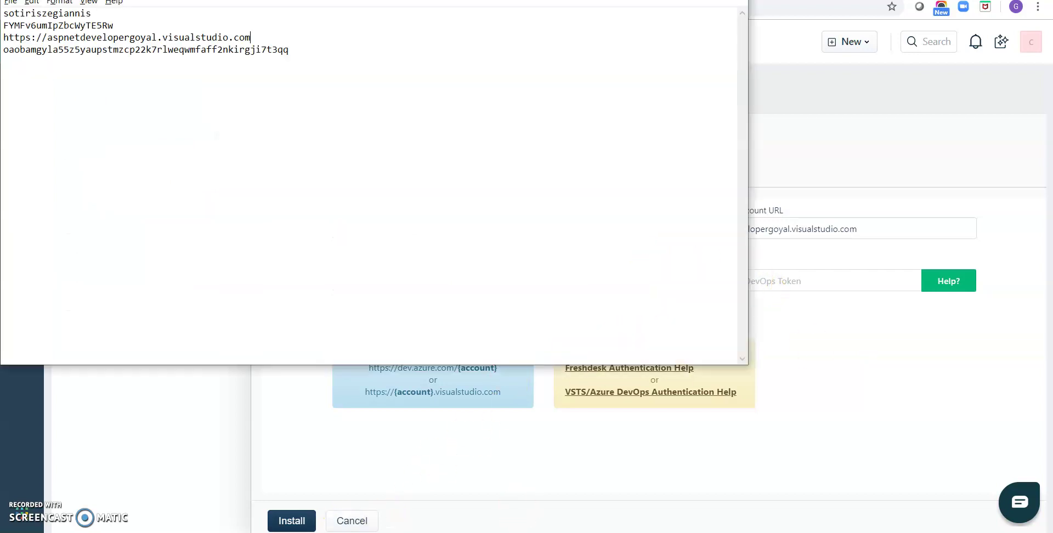
{"action": "left_click", "coordinate": [329, 238]}
{"action": "key", "text": "shift+Home"}
{"action": "key", "text": "ctrl+c"}
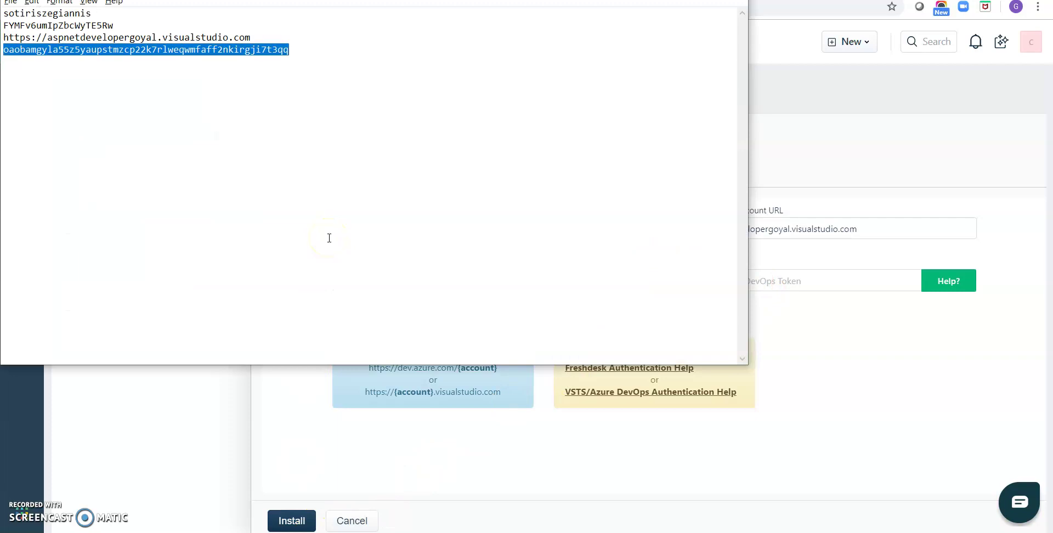
{"action": "key", "text": "alt+Tab"}
{"action": "left_click", "coordinate": [777, 280]}
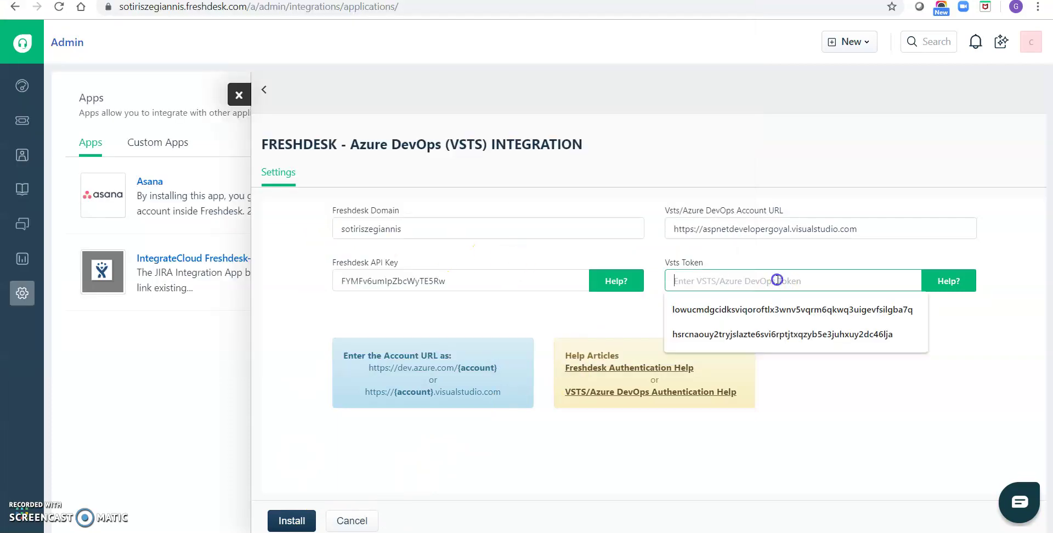
{"action": "key", "text": "ctrl+v"}
{"action": "left_click", "coordinate": [814, 379]}
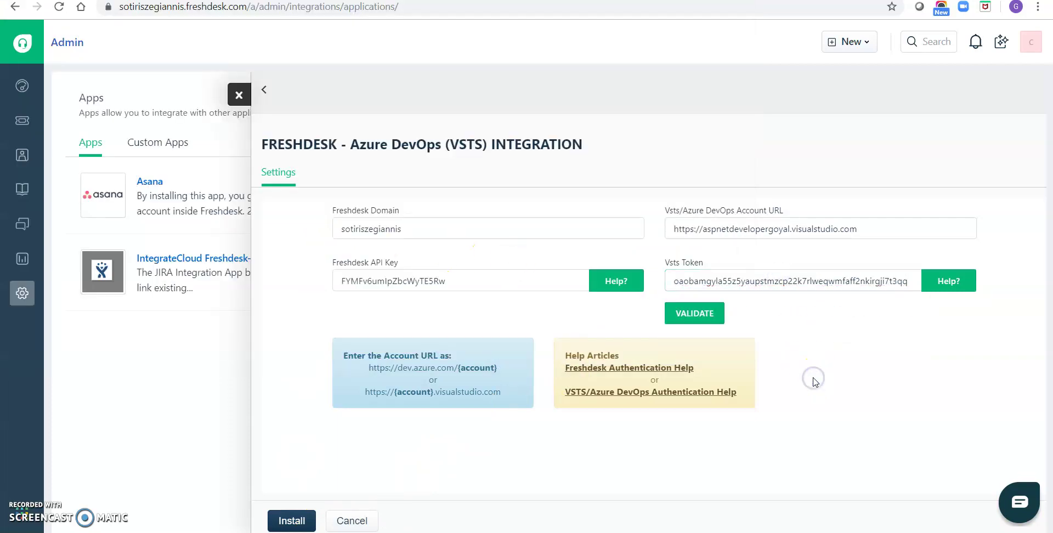
Step: Read the VSTS/Azure DevOps Authentication Help article down to saving the created token
{"action": "left_click", "coordinate": [657, 392]}
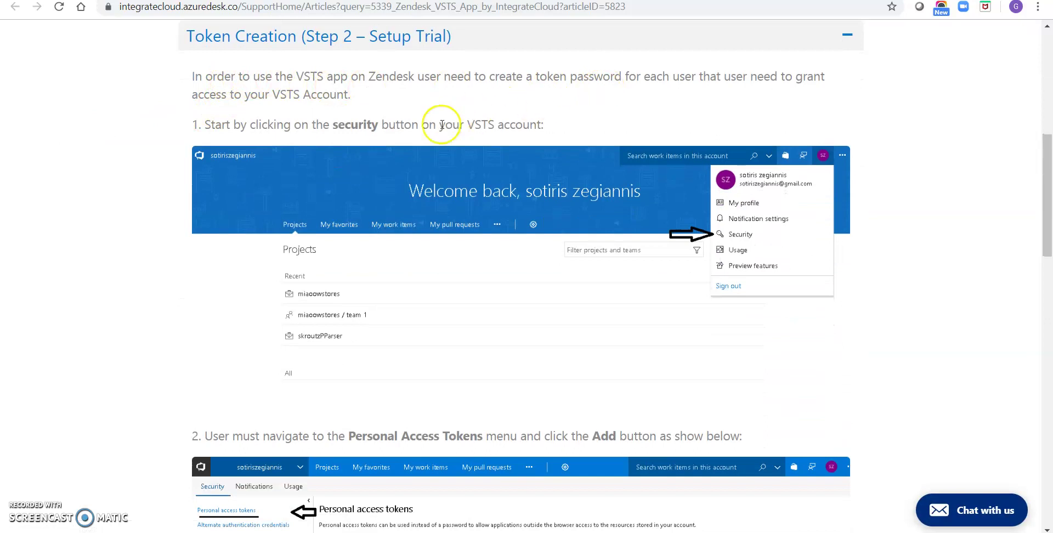
{"action": "left_click", "coordinate": [356, 127]}
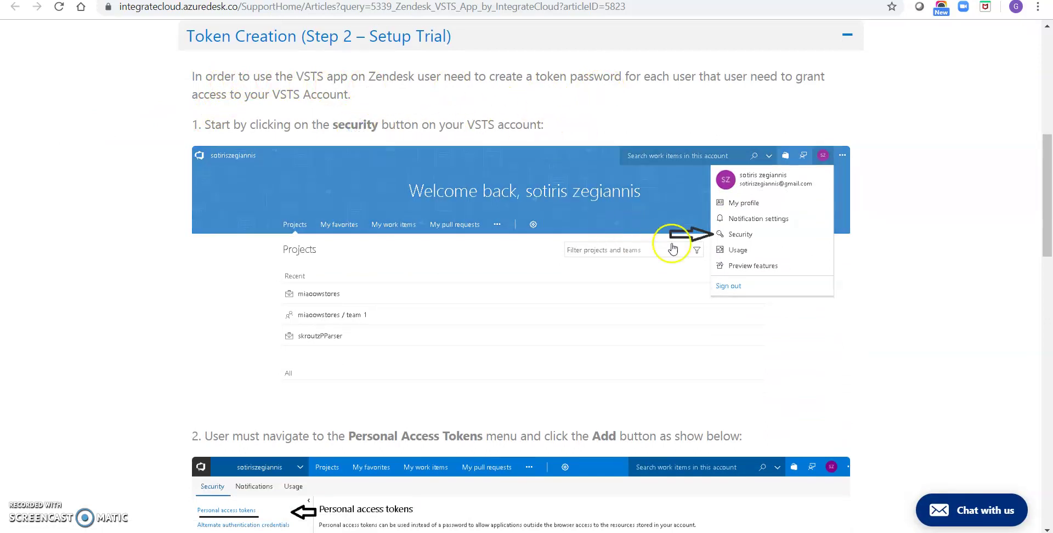
{"action": "scroll", "coordinate": [321, 389], "scroll_direction": "down", "scroll_amount": 1}
{"action": "scroll", "coordinate": [322, 389], "scroll_direction": "down", "scroll_amount": 3}
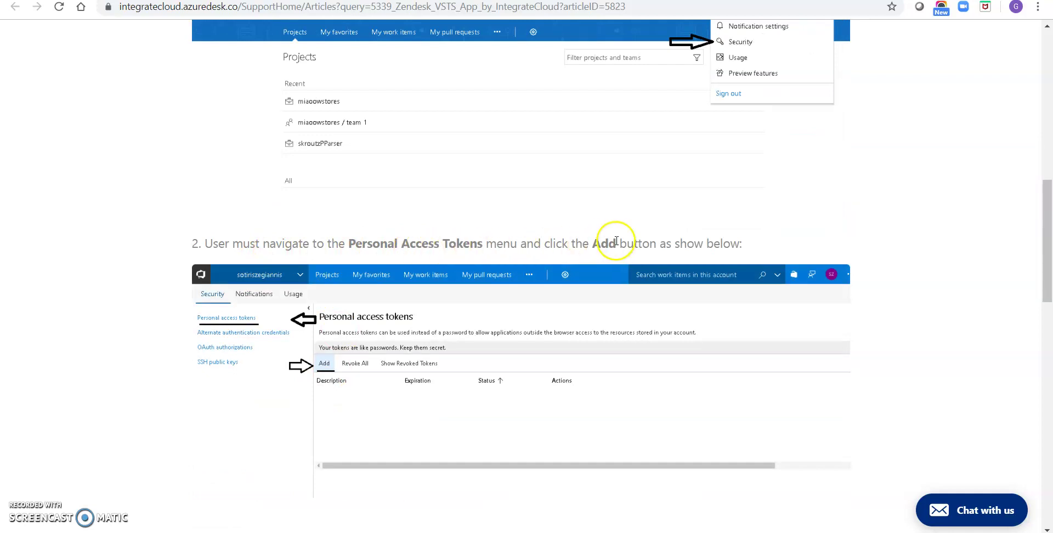
{"action": "scroll", "coordinate": [481, 384], "scroll_direction": "down", "scroll_amount": 2}
{"action": "scroll", "coordinate": [481, 386], "scroll_direction": "down", "scroll_amount": 5}
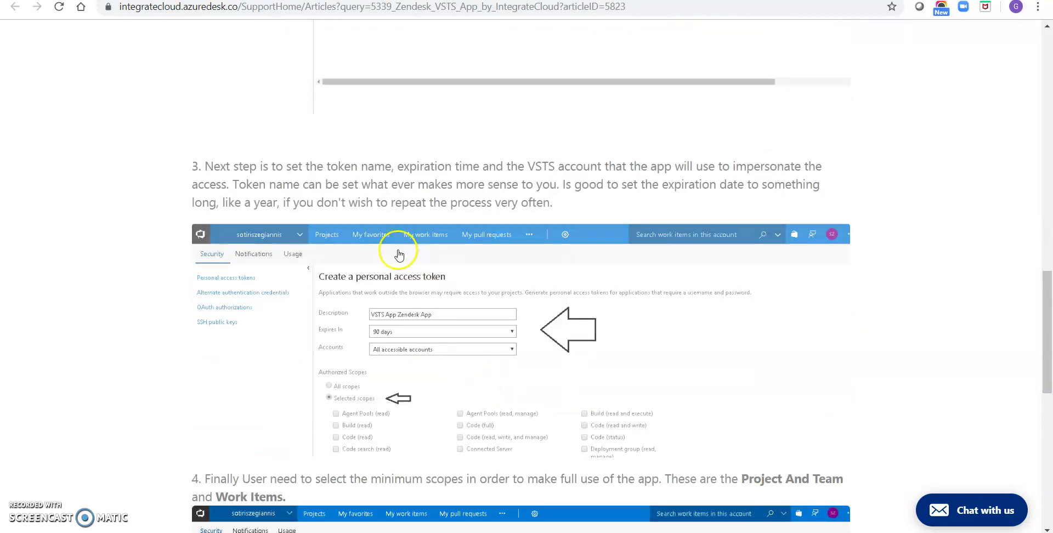
{"action": "scroll", "coordinate": [364, 360], "scroll_direction": "down", "scroll_amount": 2}
{"action": "scroll", "coordinate": [444, 383], "scroll_direction": "down", "scroll_amount": 7}
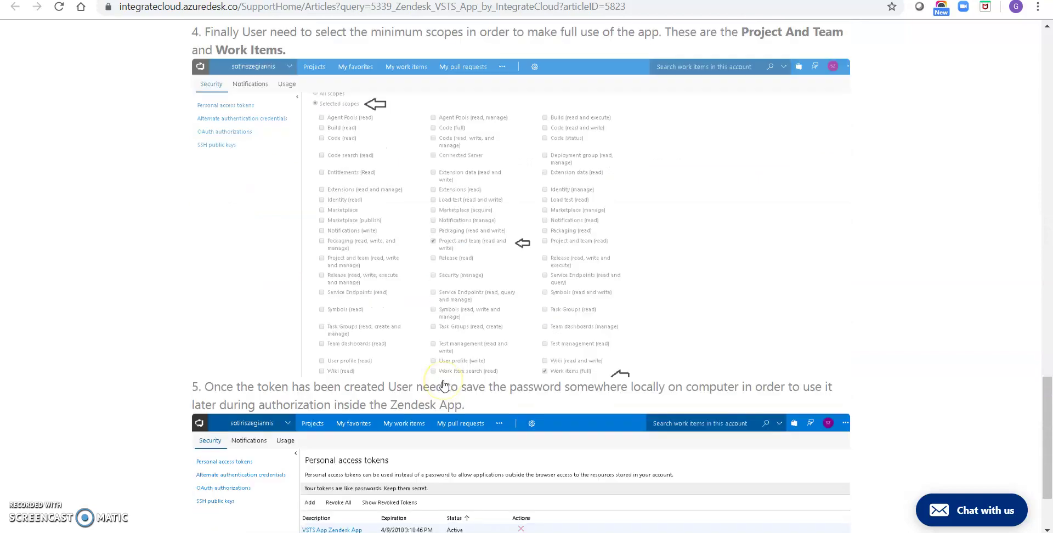
{"action": "scroll", "coordinate": [444, 385], "scroll_direction": "down", "scroll_amount": 1}
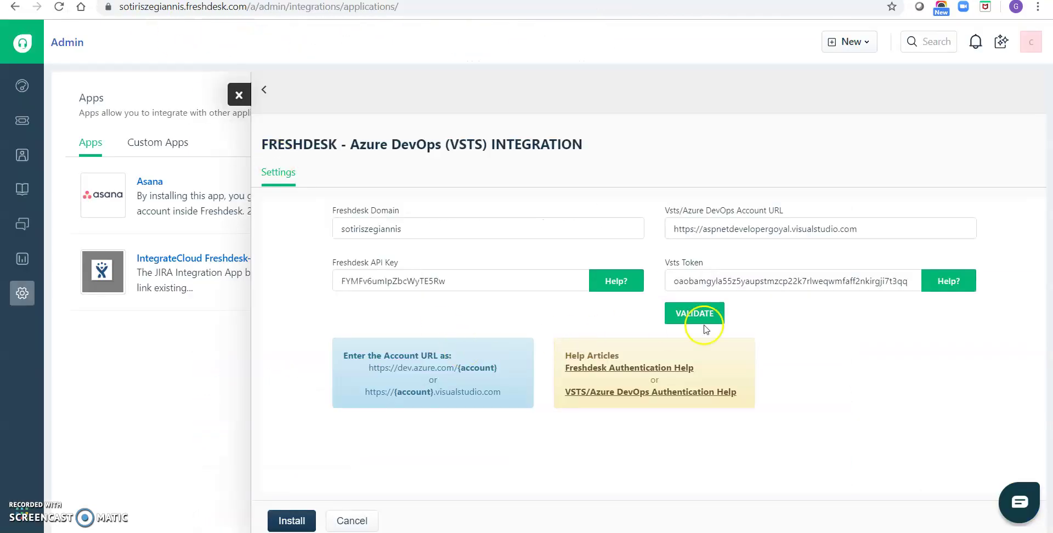
Step: Validate the Azure DevOps credentials, then install the integration after the success message
{"action": "left_click", "coordinate": [715, 319]}
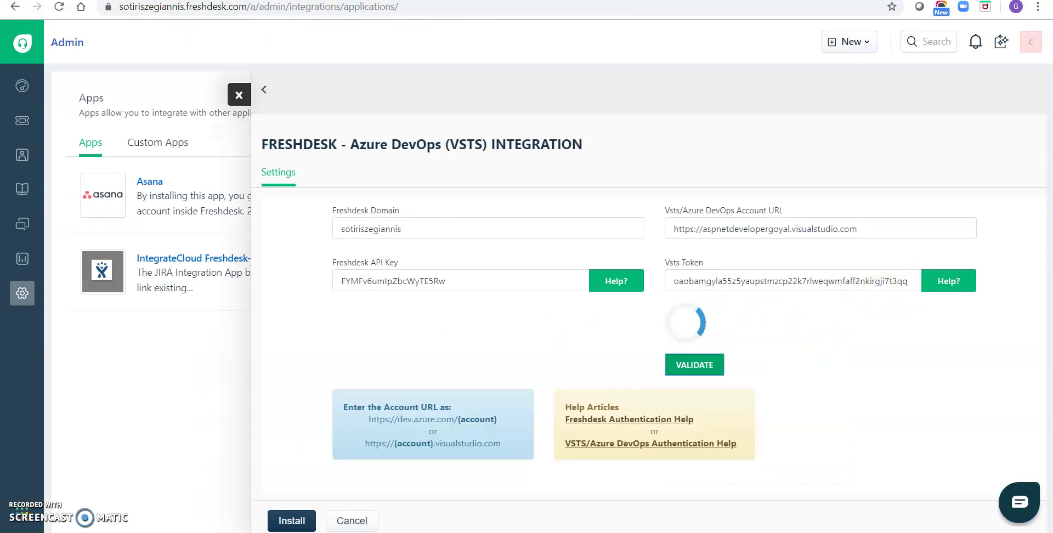
{"action": "key", "text": "alt+Tab"}
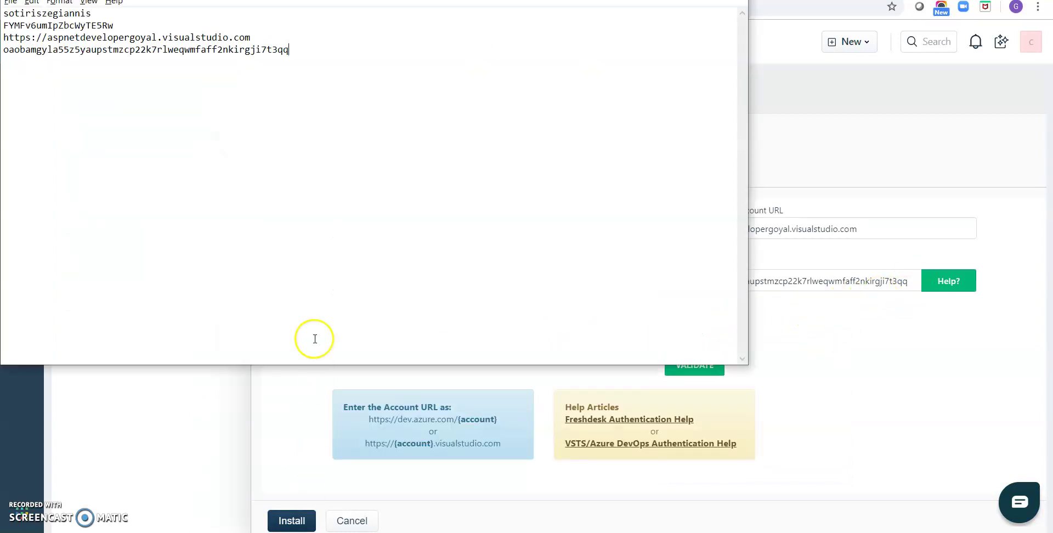
{"action": "key", "text": "alt+Tab"}
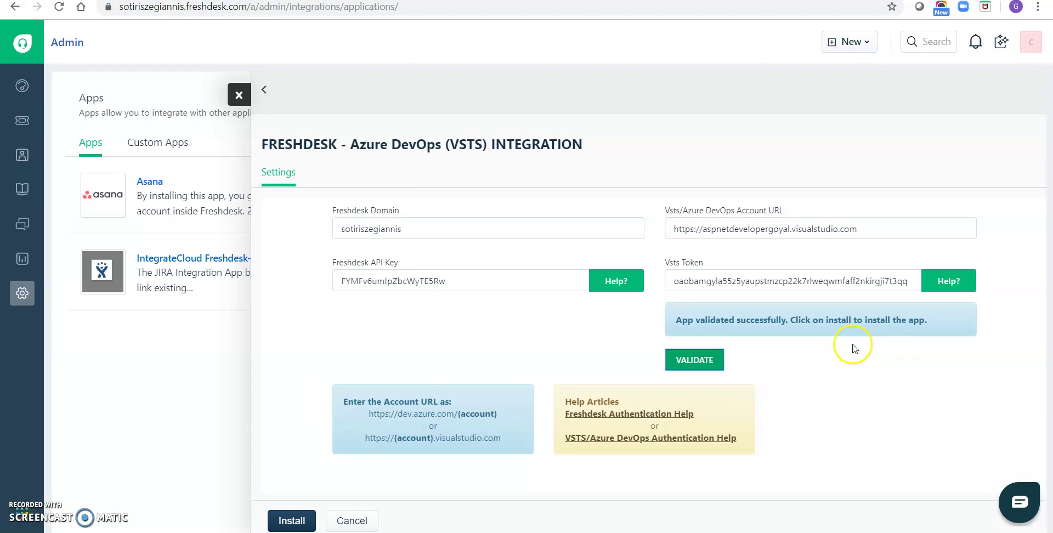
{"action": "left_click", "coordinate": [297, 520]}
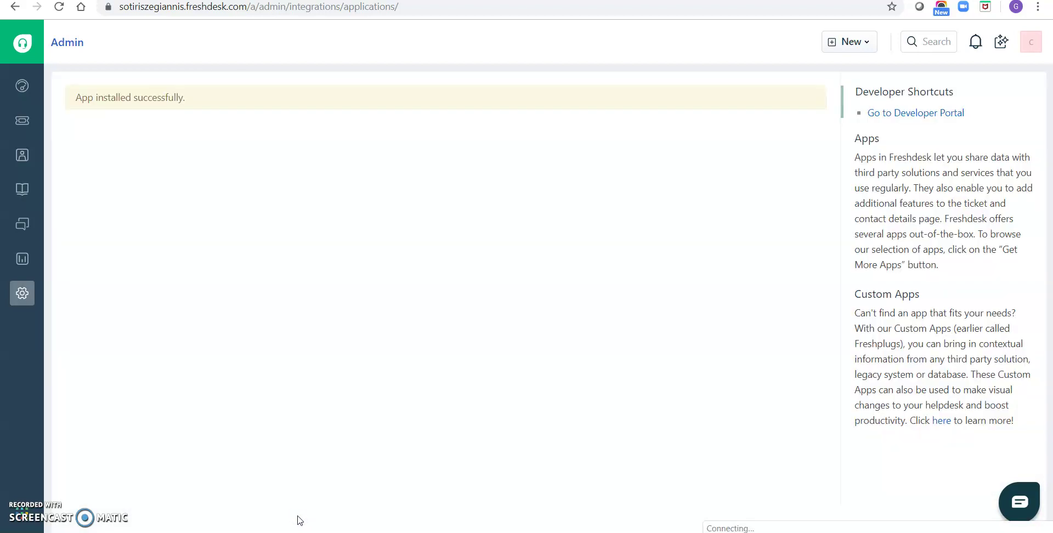
Step: Review the enabled Azure DevOps integration's settings from the Apps list, then close them
{"action": "left_click", "coordinate": [86, 204]}
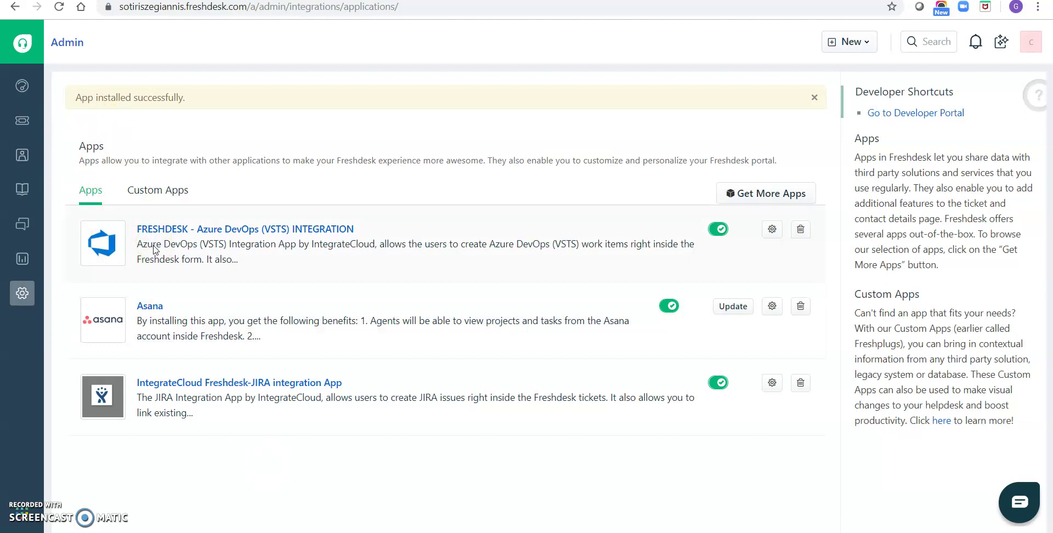
{"action": "left_click", "coordinate": [175, 245]}
{"action": "left_click", "coordinate": [772, 230]}
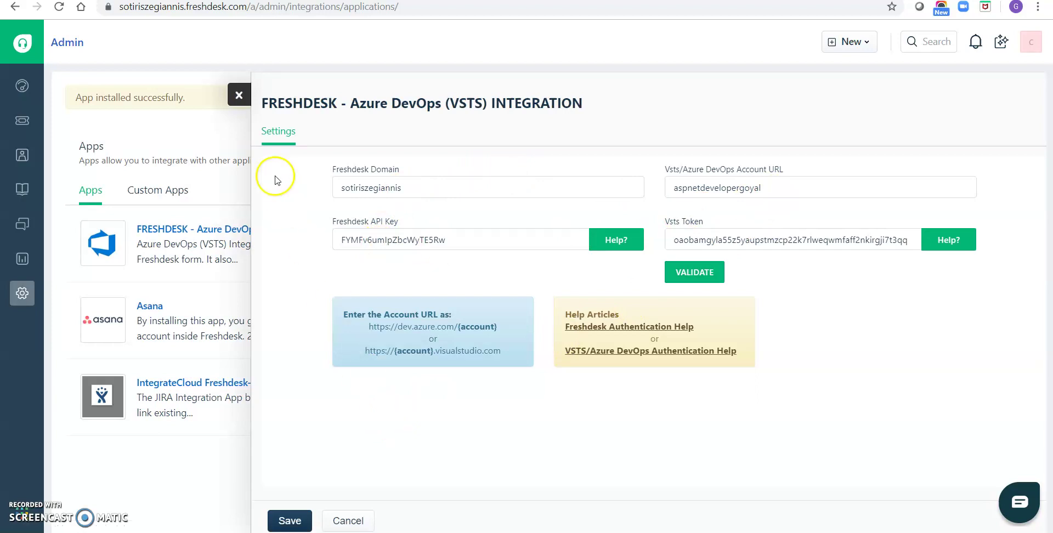
{"action": "left_click", "coordinate": [238, 95]}
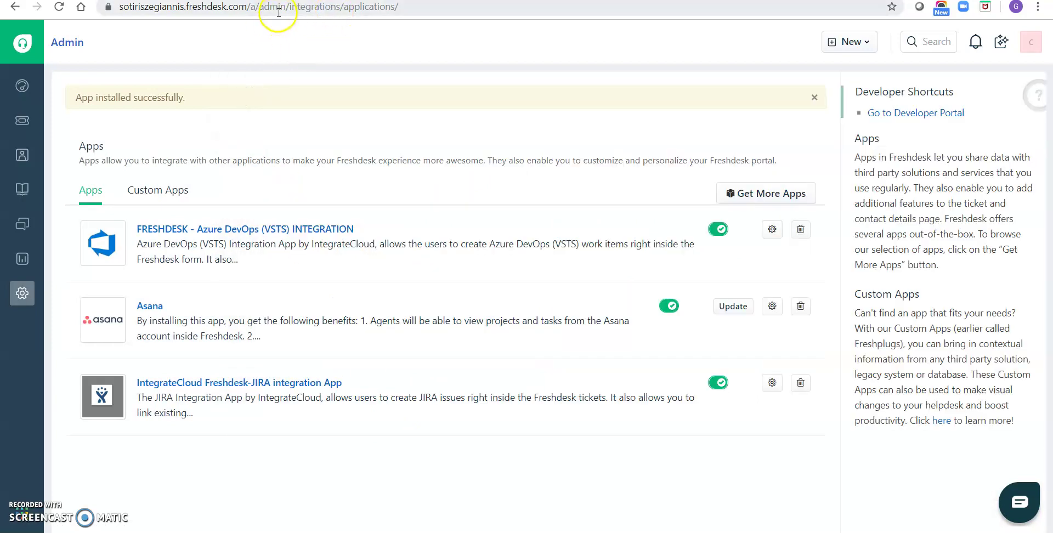
Step: Look at ticket #38 from the tickets list, then start a New ticket
{"action": "left_click", "coordinate": [22, 121]}
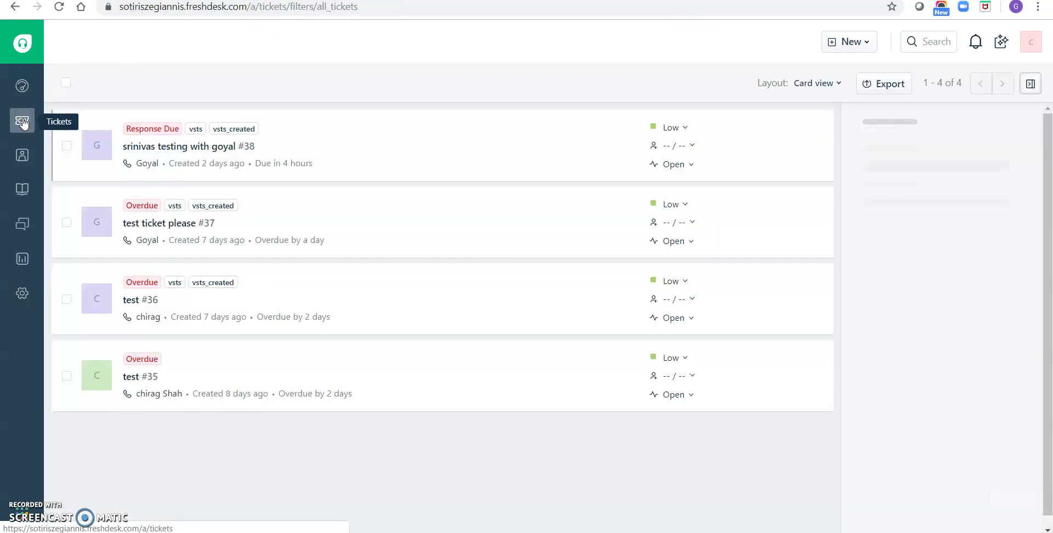
{"action": "left_click", "coordinate": [171, 153]}
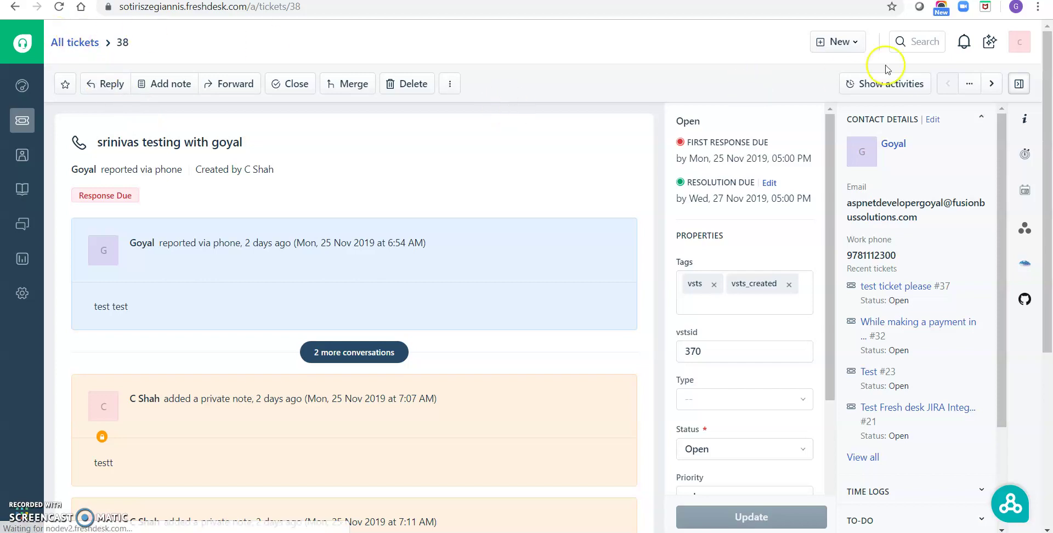
{"action": "left_click", "coordinate": [850, 42]}
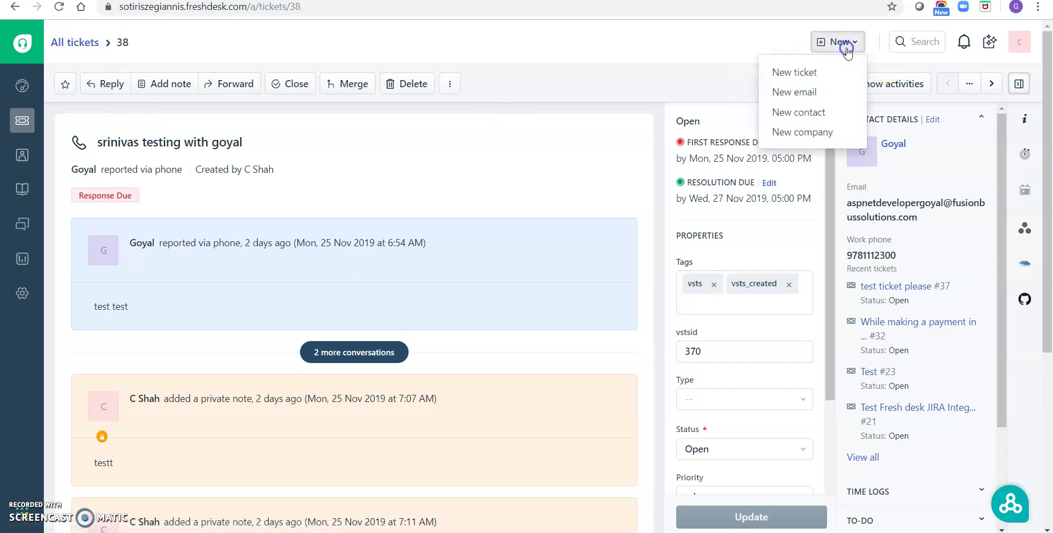
{"action": "left_click", "coordinate": [802, 74]}
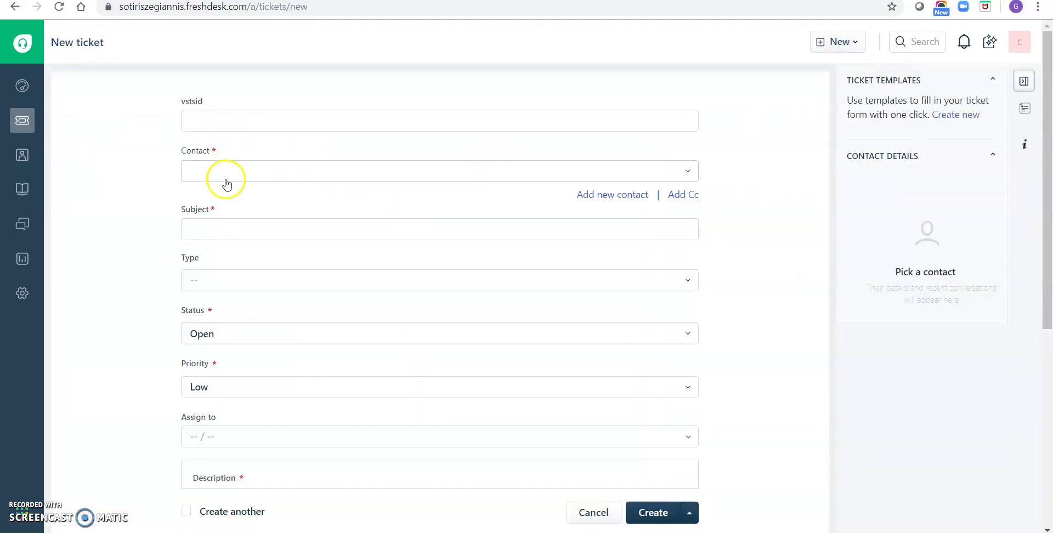
Step: Enter the Integratecloud demo subject, copy it, and set the ticket type to Question
{"action": "left_click", "coordinate": [214, 229]}
{"action": "type", "text": "Integra"}
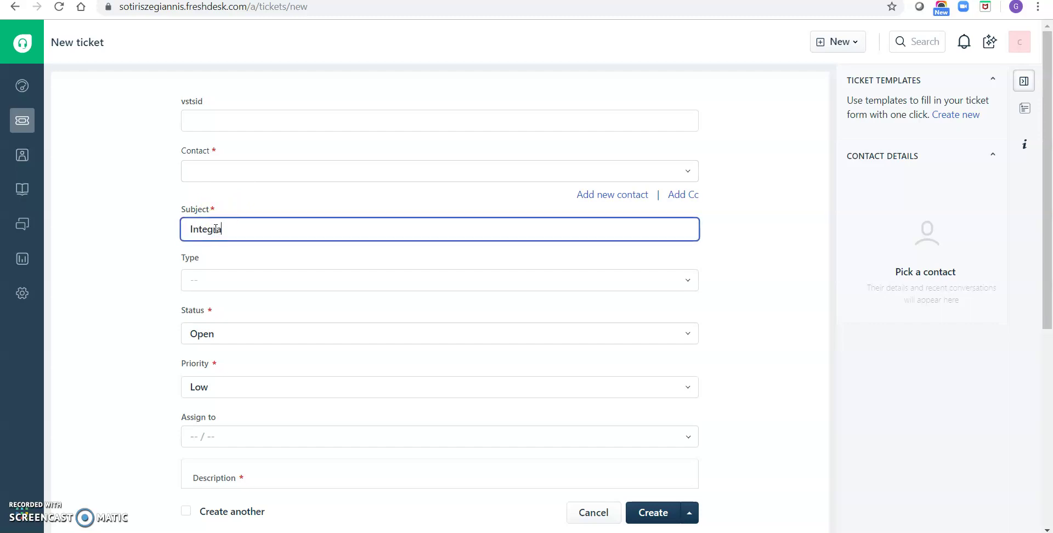
{"action": "type", "text": "tecloud demo test ticket subject freshdesk - vsts integration subject"}
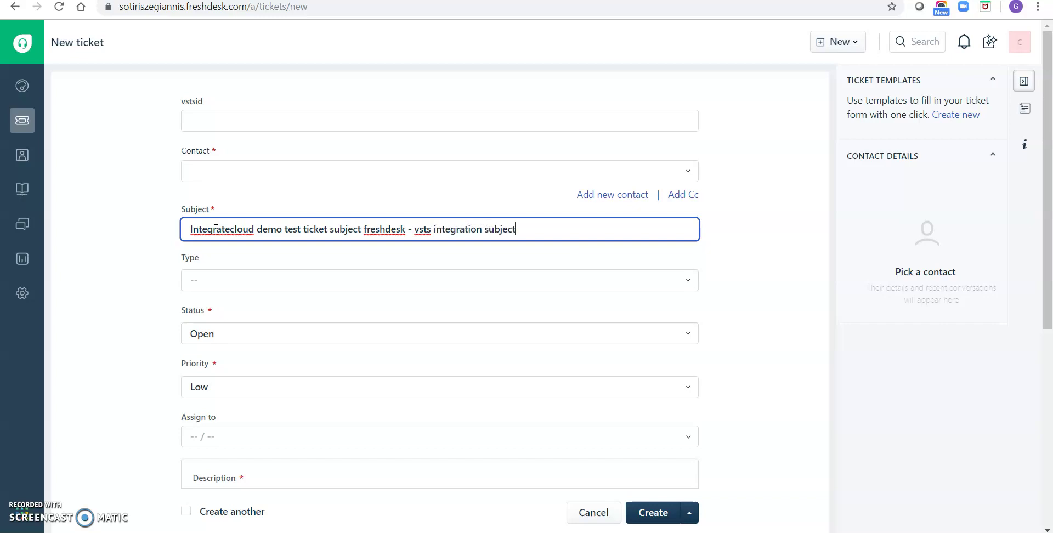
{"action": "key", "text": "ctrl+a"}
{"action": "key", "text": "ctrl+c"}
{"action": "left_click", "coordinate": [193, 281]}
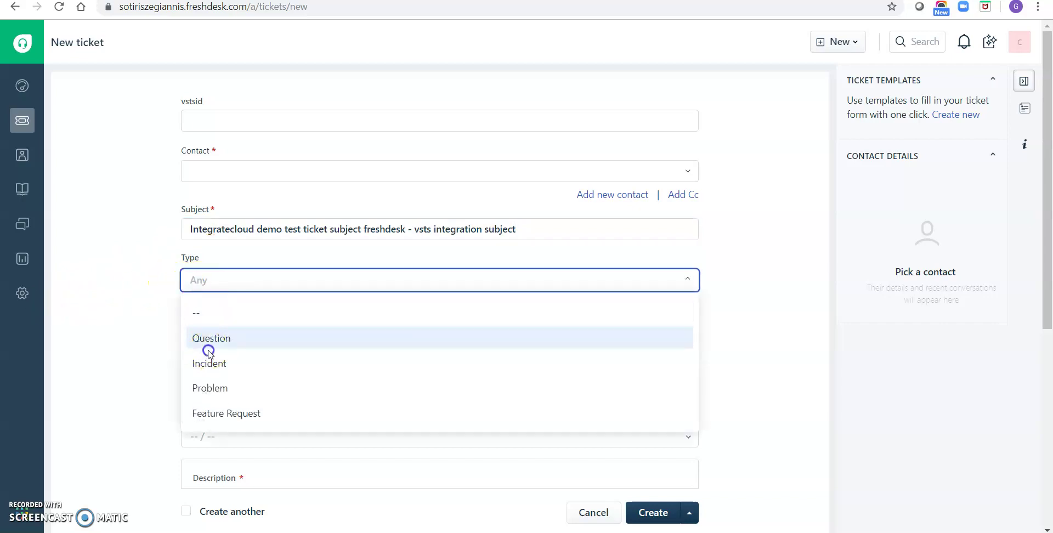
{"action": "left_click", "coordinate": [82, 329]}
{"action": "left_click", "coordinate": [228, 280]}
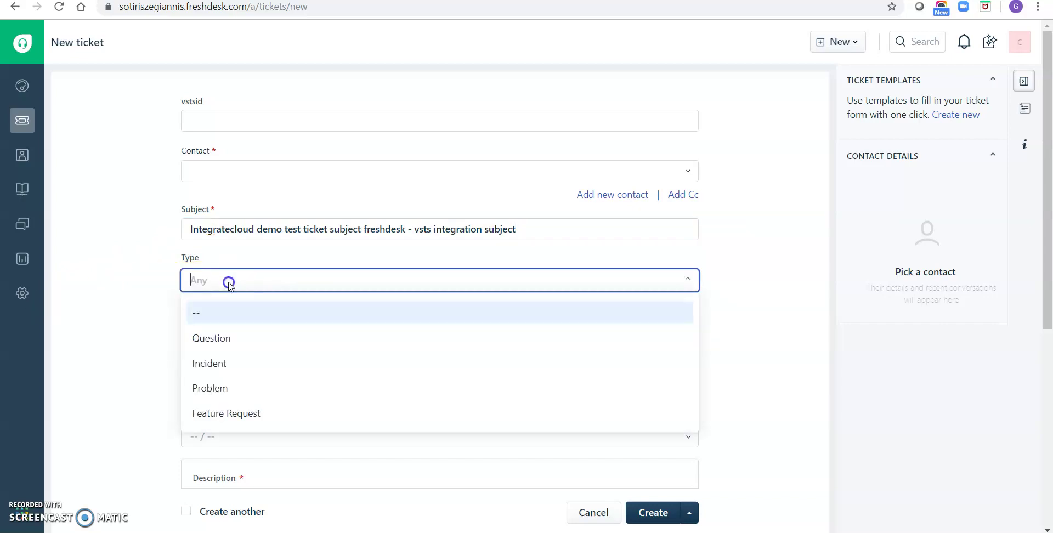
{"action": "left_click", "coordinate": [208, 344]}
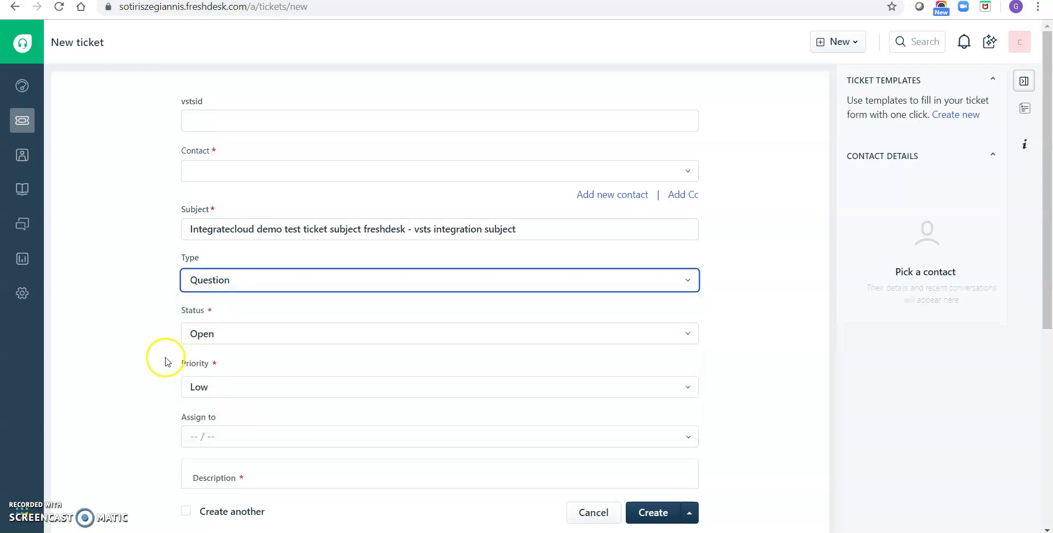
Step: Paste the subject text into the Description and reword its final word
{"action": "scroll", "coordinate": [144, 369], "scroll_direction": "down", "scroll_amount": 2}
{"action": "scroll", "coordinate": [144, 370], "scroll_direction": "down", "scroll_amount": 3}
{"action": "left_click", "coordinate": [272, 352]}
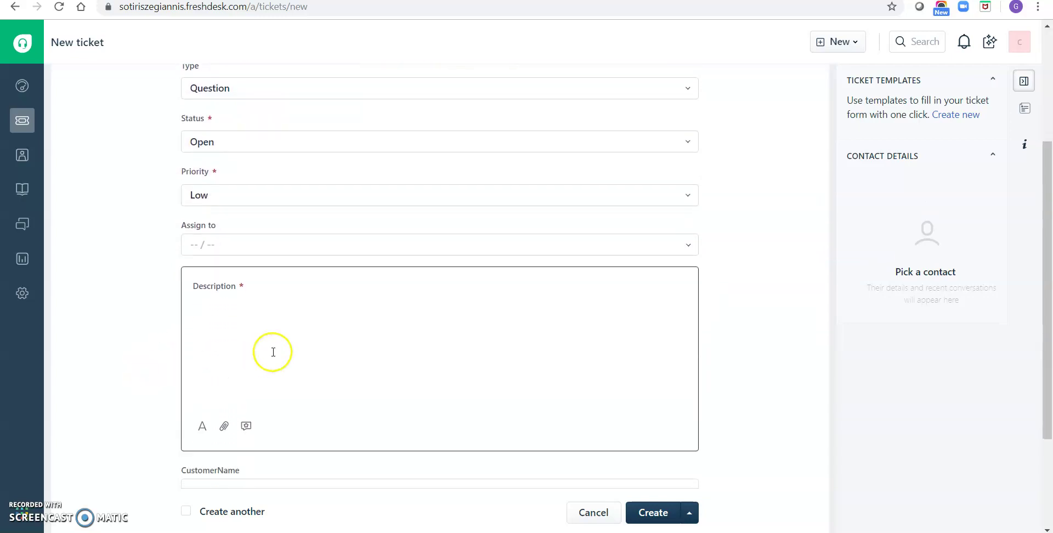
{"action": "key", "text": "ctrl+v"}
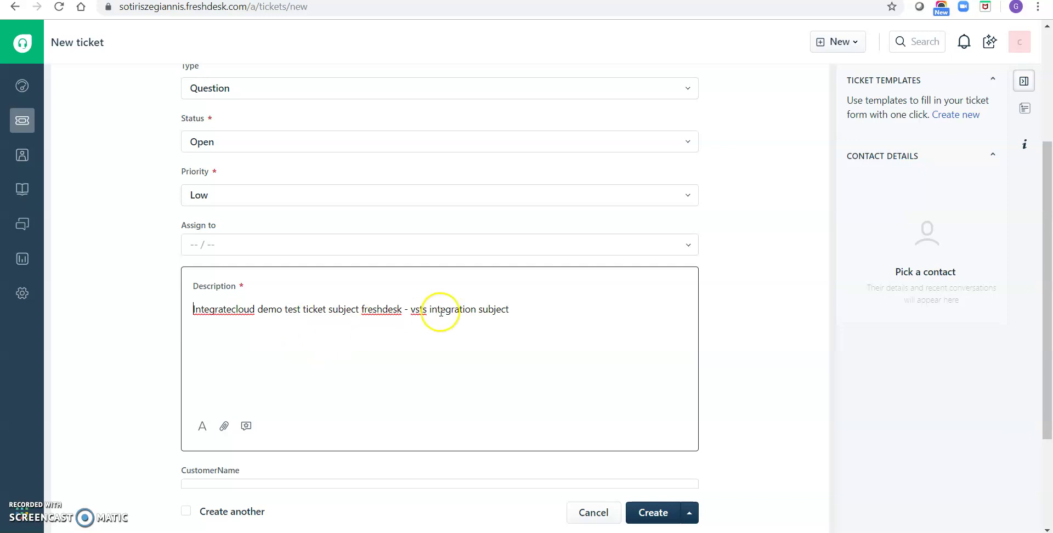
{"action": "left_click", "coordinate": [495, 308]}
{"action": "double_click", "coordinate": [494, 309]}
{"action": "left_click", "coordinate": [494, 309]}
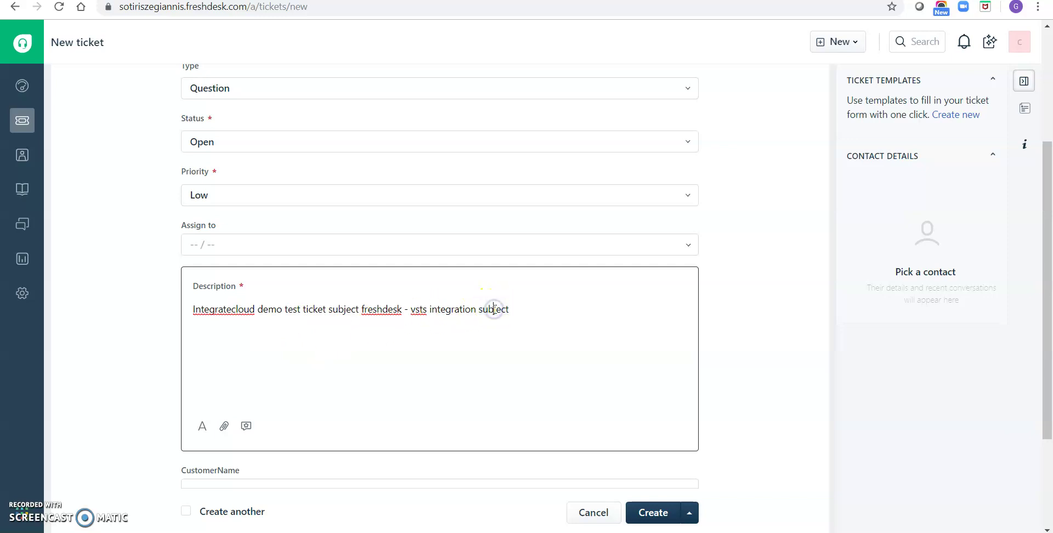
{"action": "double_click", "coordinate": [526, 312]}
{"action": "type", "text": "description"}
{"action": "left_click", "coordinate": [652, 511]}
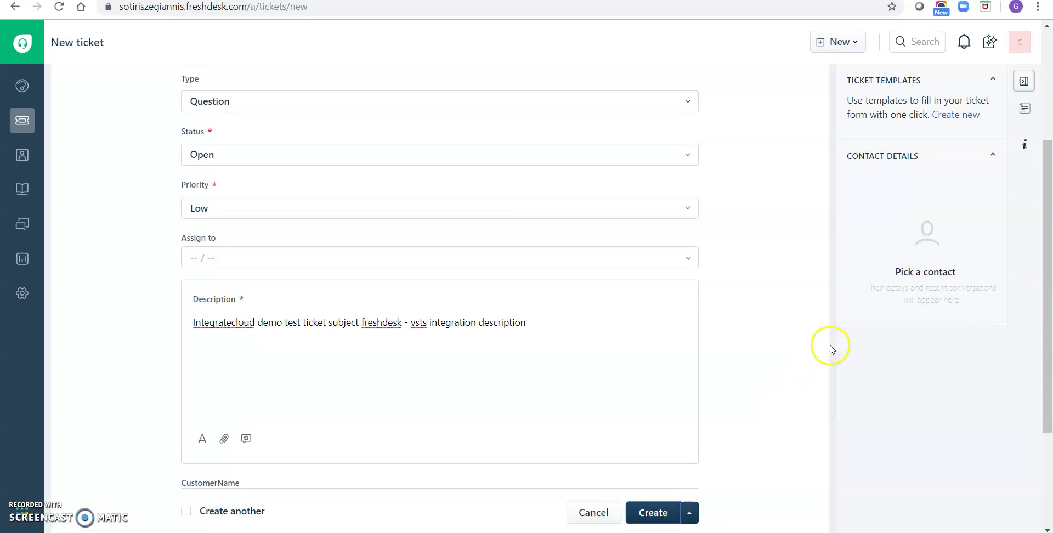
Step: Search for and attach the contact, then create ticket #39
{"action": "left_click_drag", "start_coordinate": [1048, 321], "coordinate": [1040, 237]}
{"action": "left_click", "coordinate": [312, 125]}
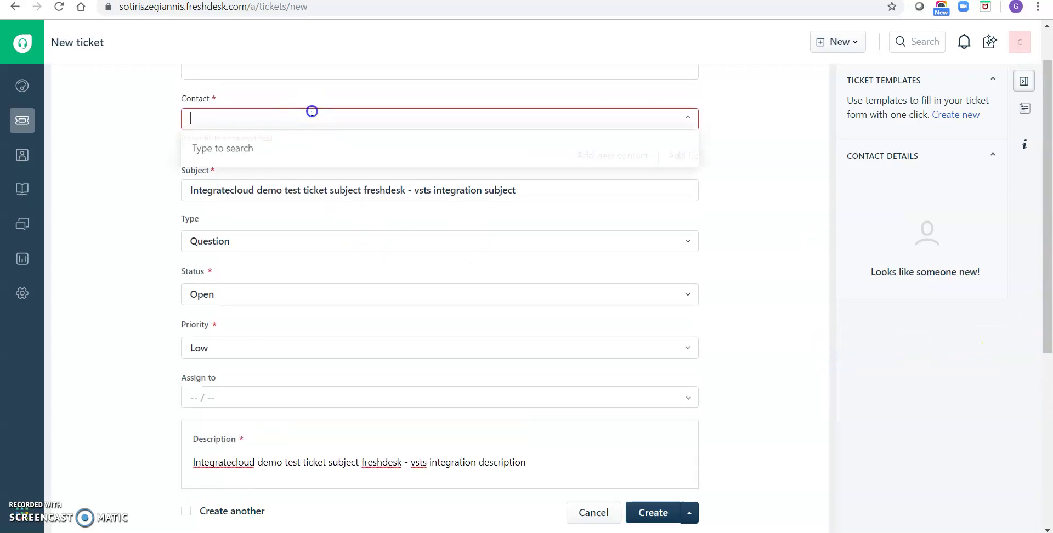
{"action": "type", "text": "srinivas"}
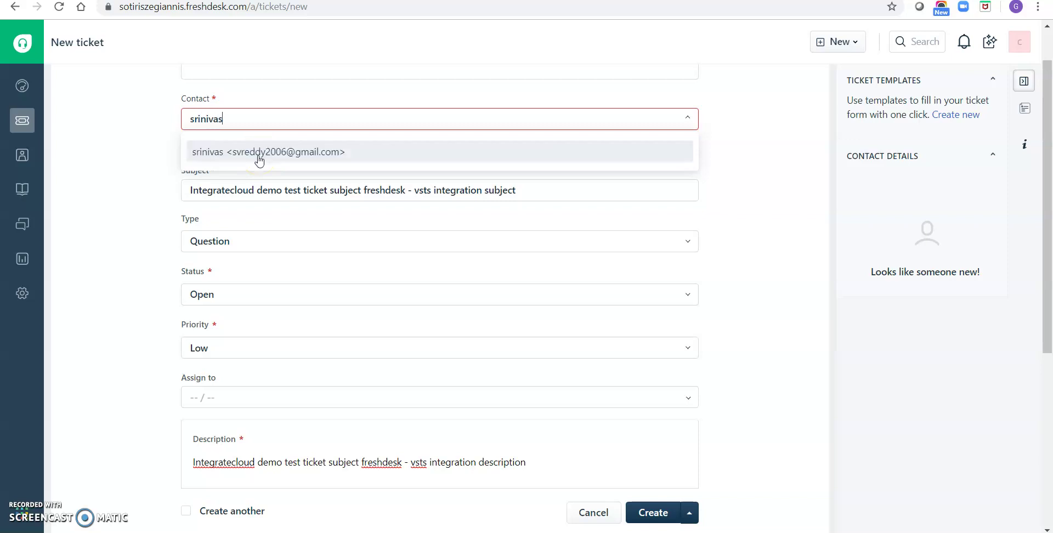
{"action": "left_click", "coordinate": [259, 157]}
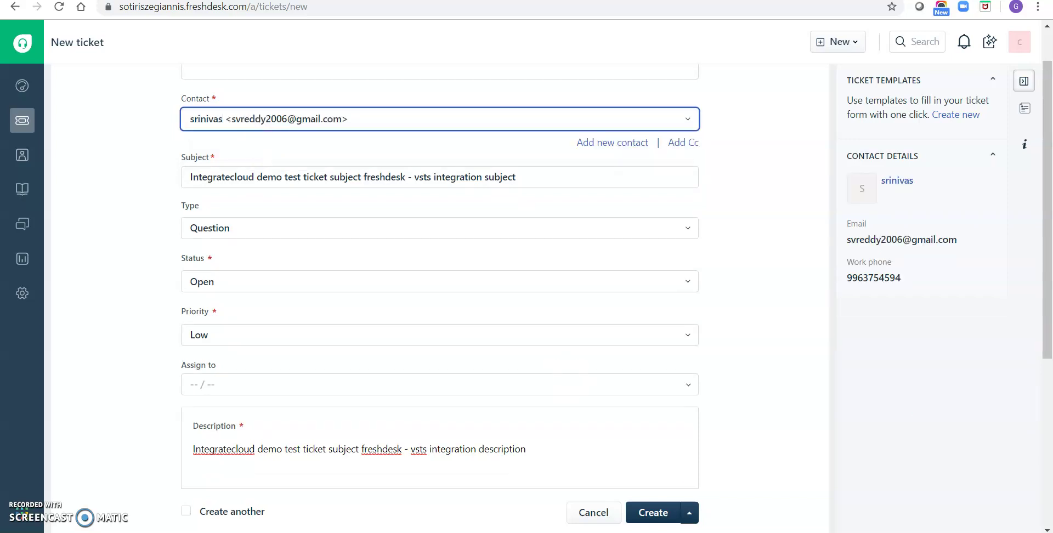
{"action": "left_click", "coordinate": [652, 514]}
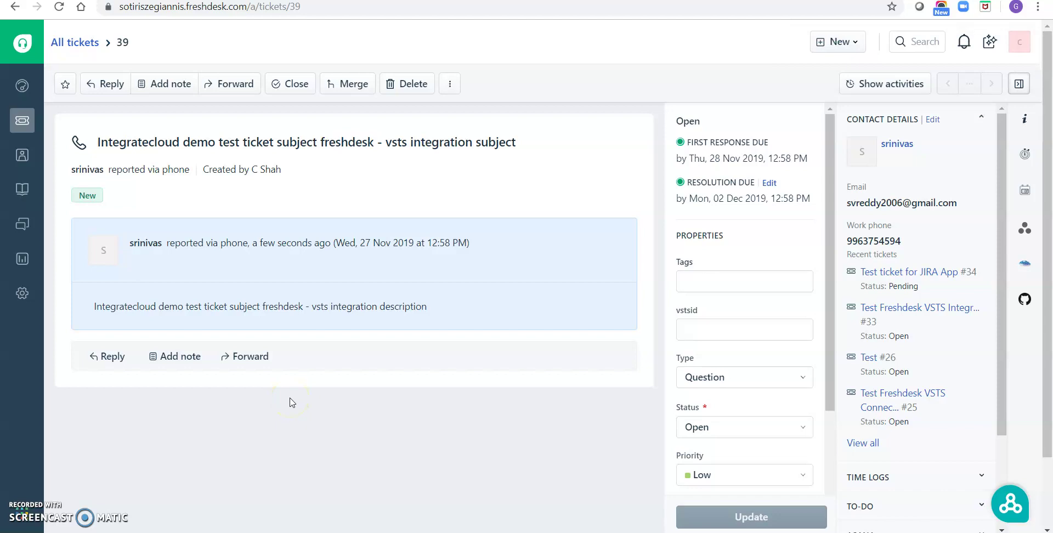
Step: Collapse Contact Details and expand the Azure DevOps (VSTS) Integration app on ticket #39
{"action": "left_click", "coordinate": [982, 121]}
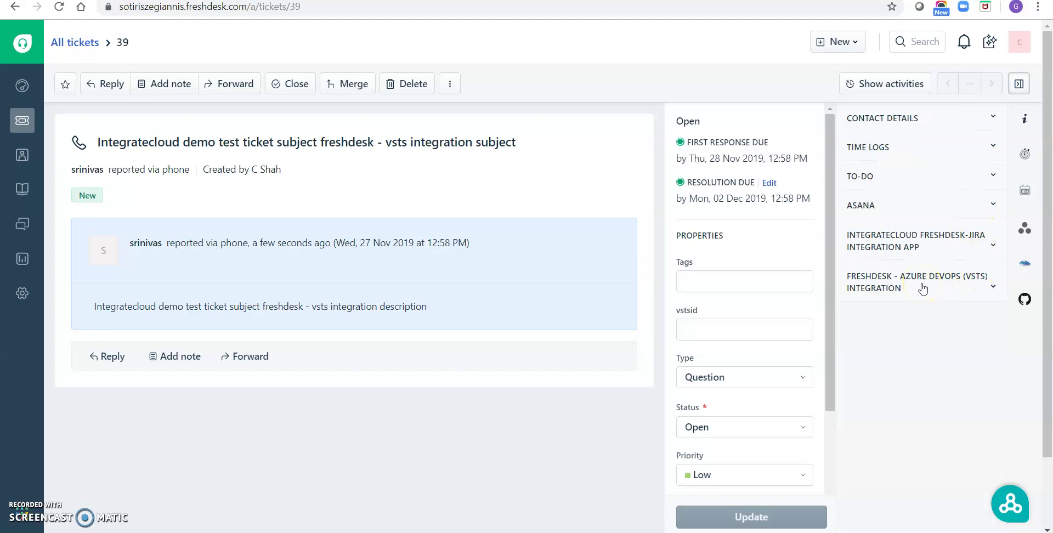
{"action": "left_click", "coordinate": [922, 286]}
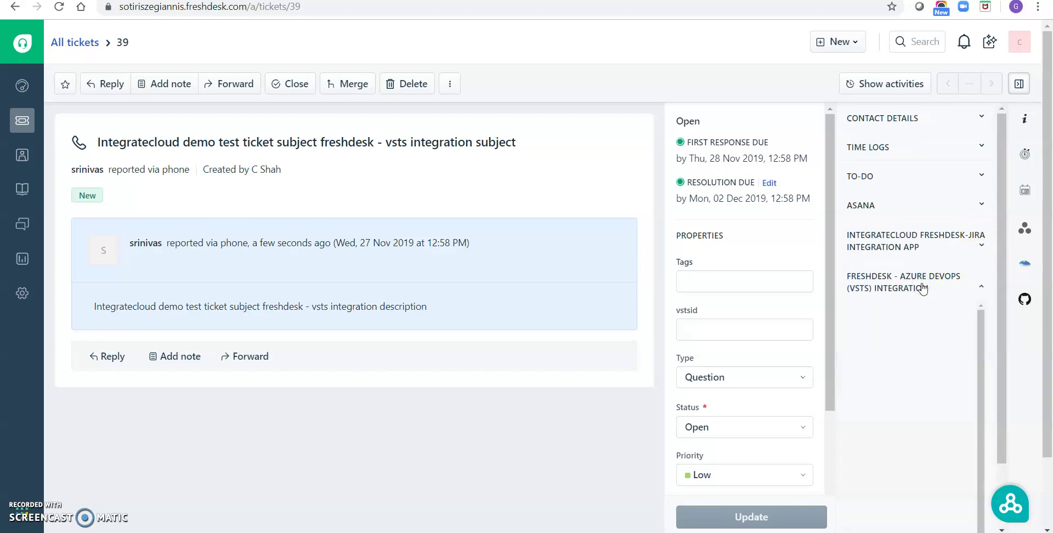
{"action": "scroll", "coordinate": [1003, 473], "scroll_direction": "down", "scroll_amount": 2}
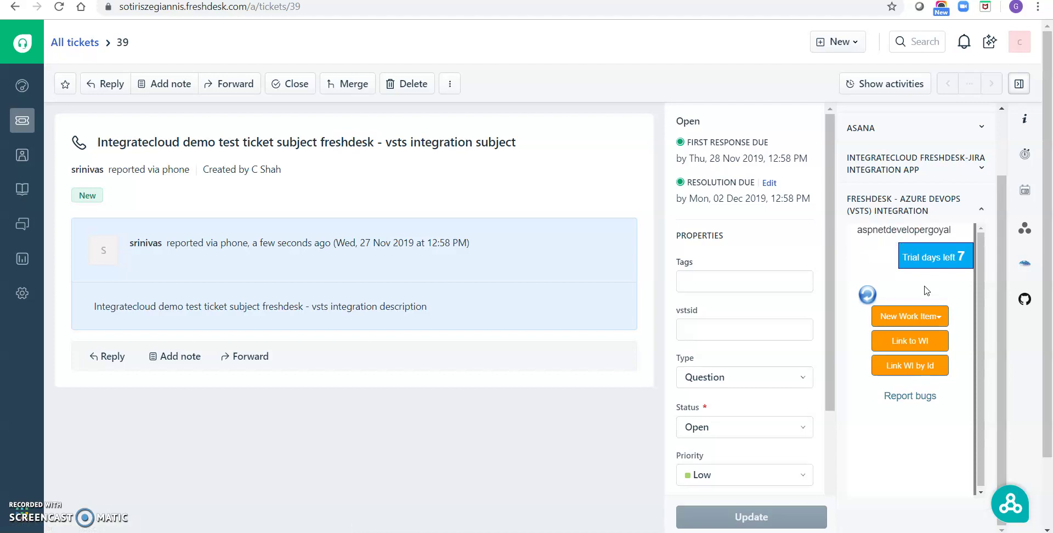
Step: Start a new Azure DevOps Bug work item from ticket 39 through the integration panel
{"action": "left_click", "coordinate": [900, 326]}
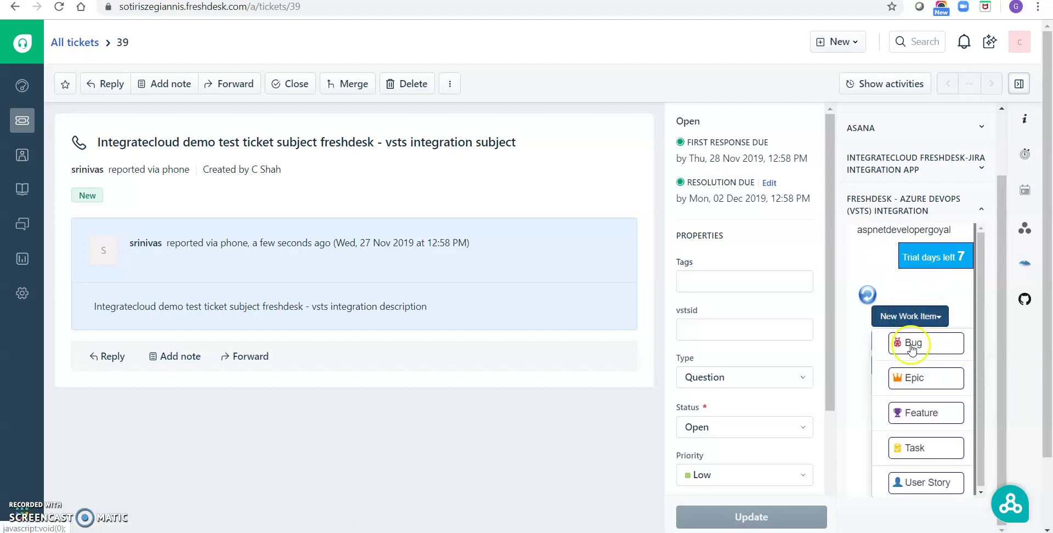
{"action": "left_click", "coordinate": [921, 383]}
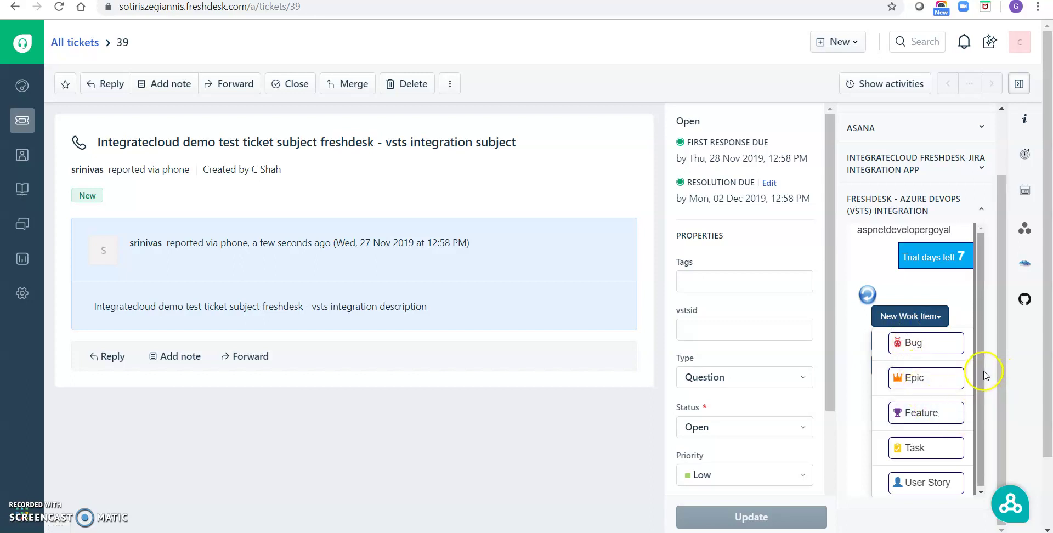
{"action": "left_click", "coordinate": [1002, 381]}
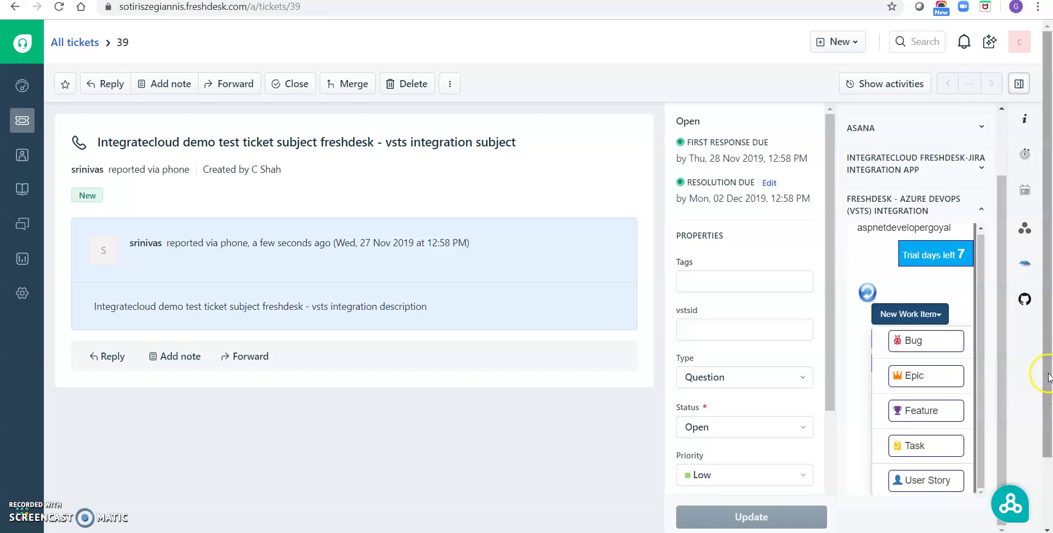
{"action": "scroll", "coordinate": [1048, 375], "scroll_direction": "down", "scroll_amount": 1}
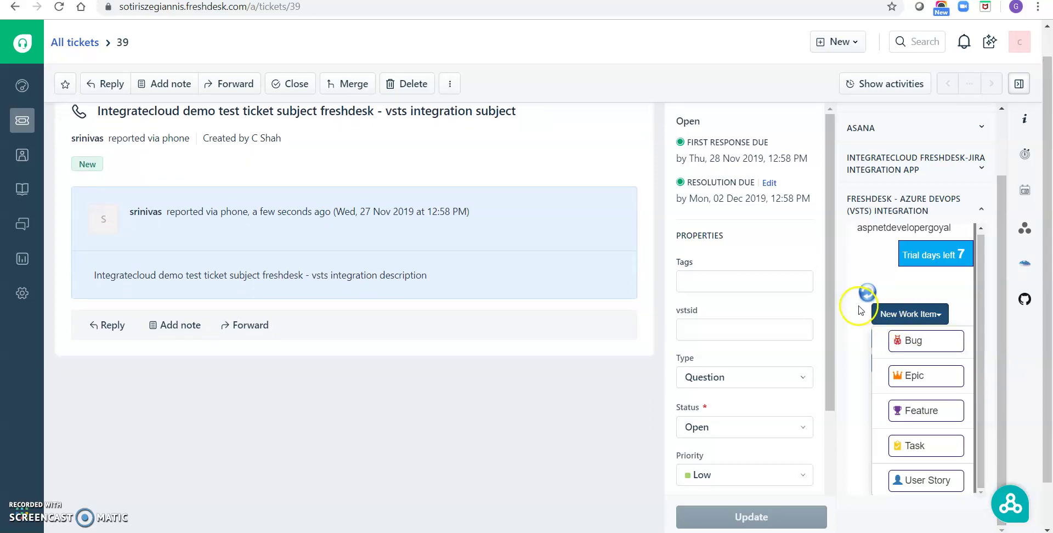
{"action": "left_click", "coordinate": [901, 315]}
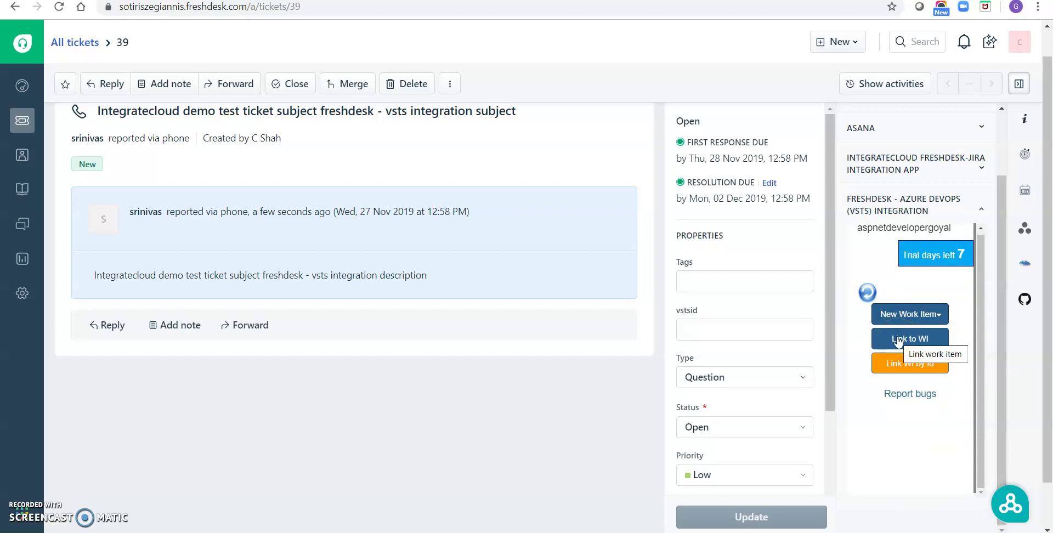
{"action": "left_click", "coordinate": [919, 363]}
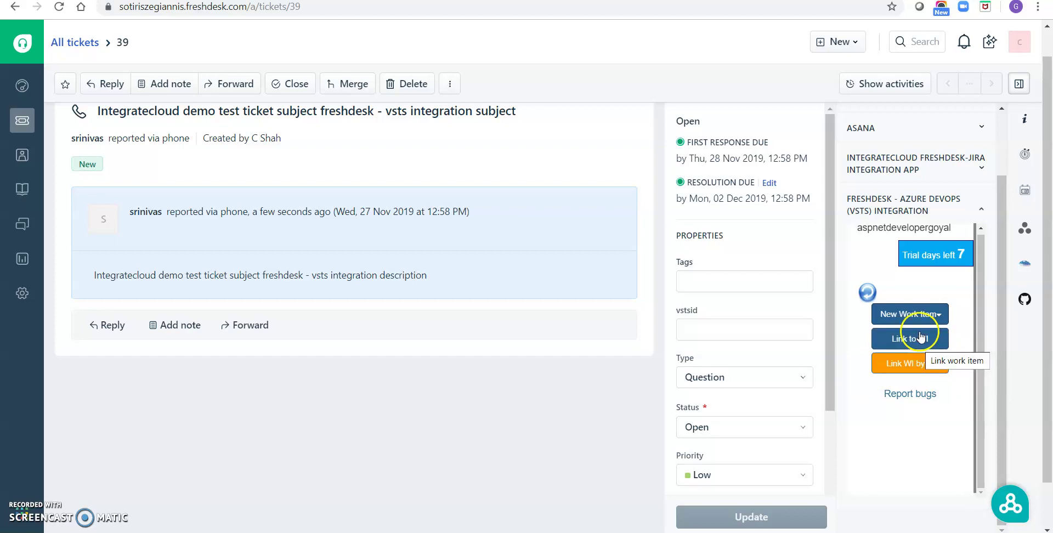
{"action": "left_click", "coordinate": [919, 313]}
{"action": "left_click", "coordinate": [910, 340]}
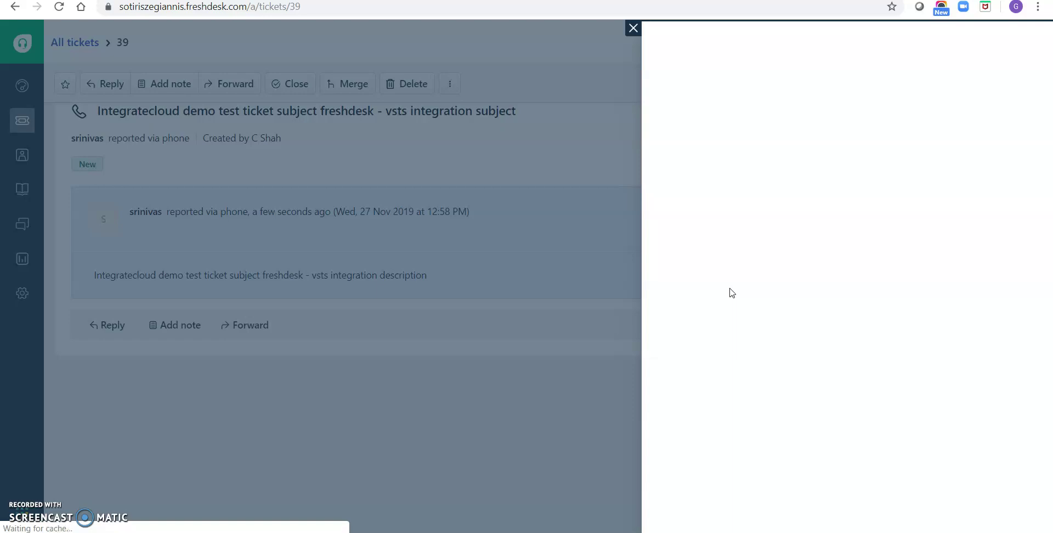
Step: Create the bug in the chosen project with priority 2 and iteration Sprint 3
{"action": "left_click", "coordinate": [737, 252]}
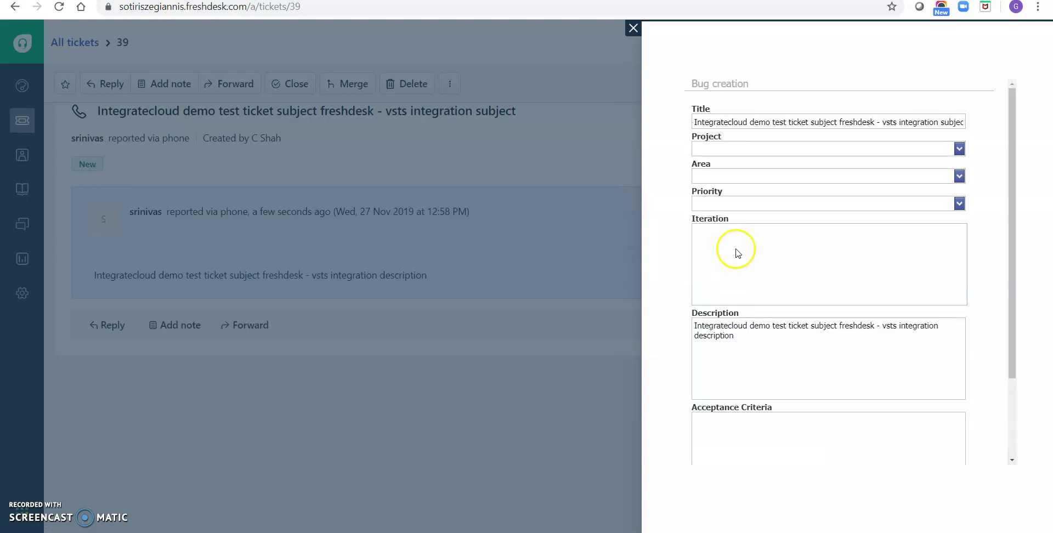
{"action": "left_click", "coordinate": [724, 147]}
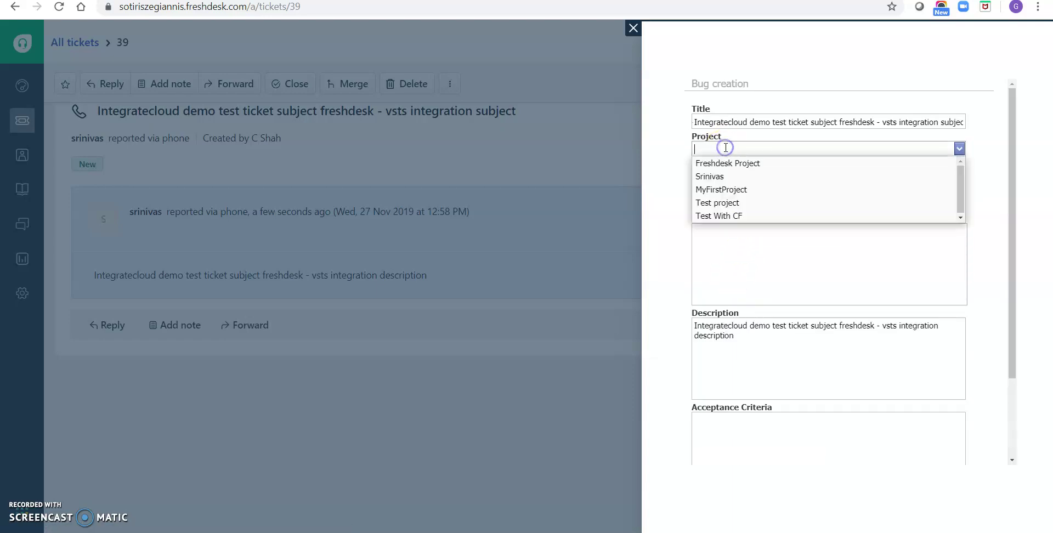
{"action": "left_click", "coordinate": [715, 176]}
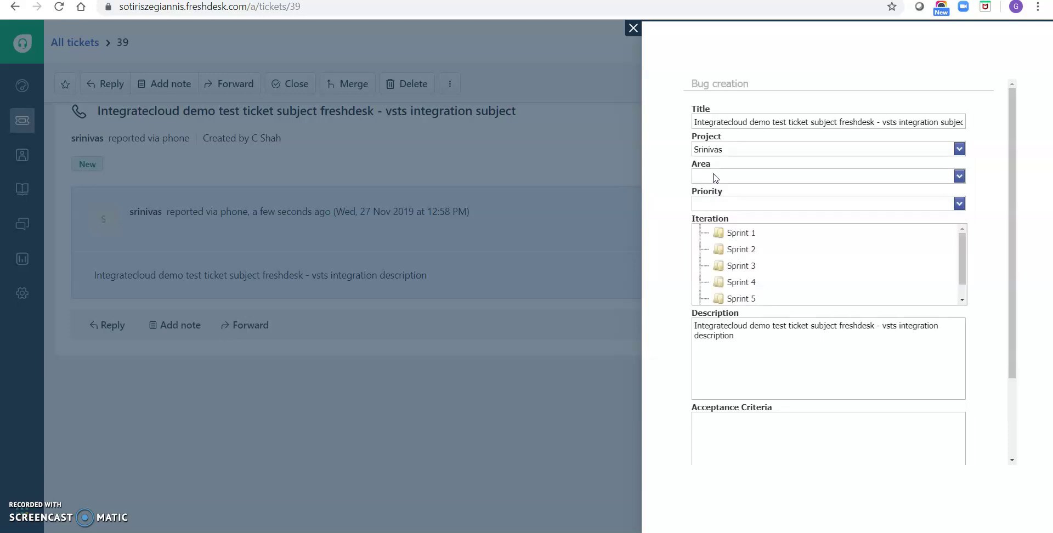
{"action": "left_click", "coordinate": [714, 204]}
{"action": "left_click", "coordinate": [712, 230]}
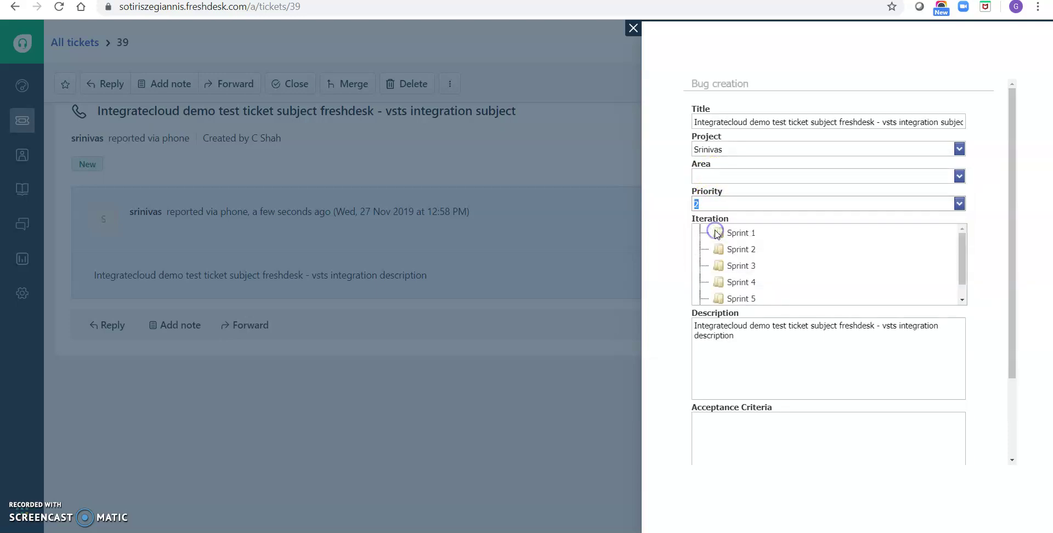
{"action": "left_click", "coordinate": [732, 264]}
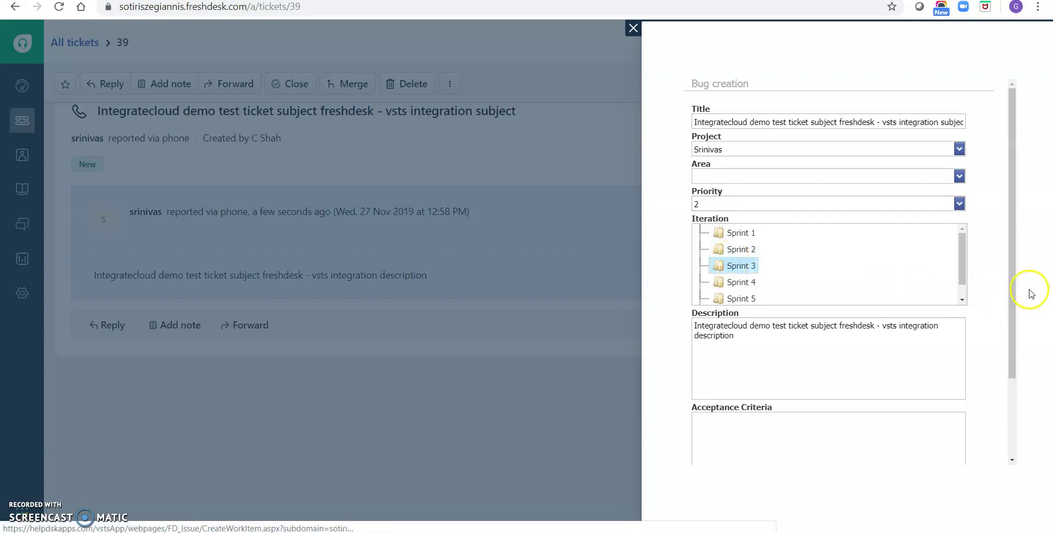
{"action": "left_click_drag", "start_coordinate": [1015, 288], "coordinate": [1011, 399]}
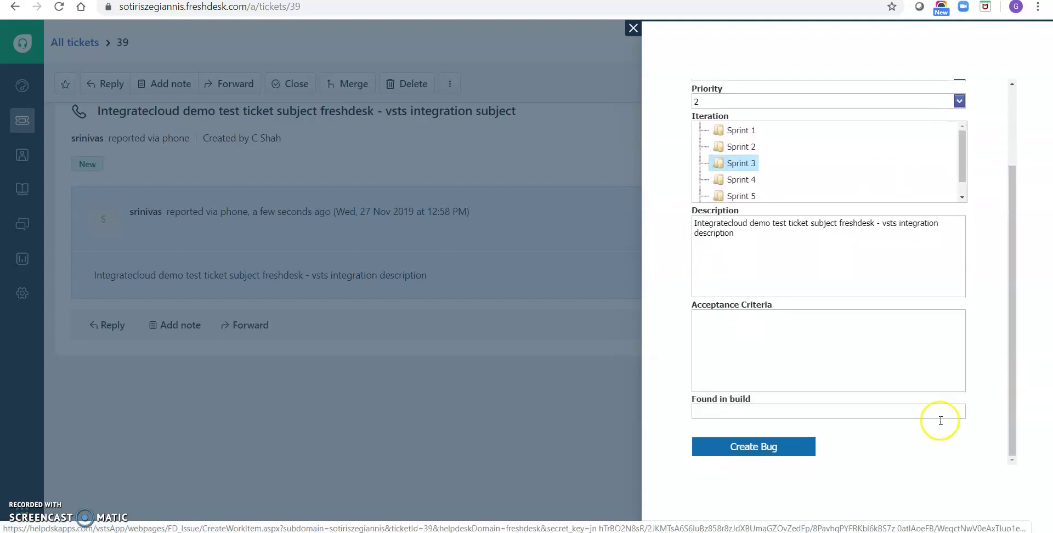
{"action": "left_click", "coordinate": [765, 453]}
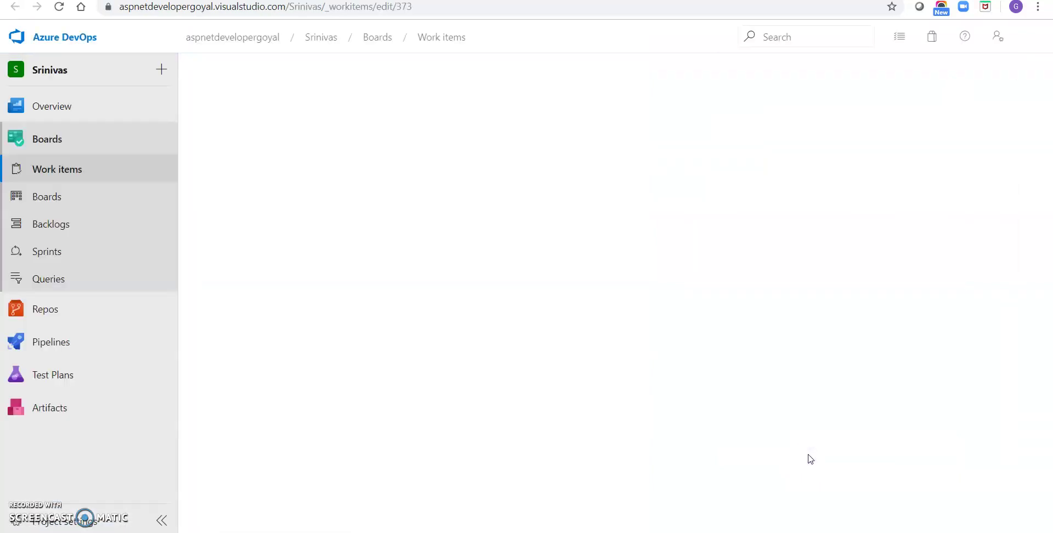
Step: Check bug 373's Links tab for the Freshdesk ticket 39 URL, then return to Freshdesk
{"action": "left_click", "coordinate": [783, 449]}
{"action": "left_click", "coordinate": [470, 311]}
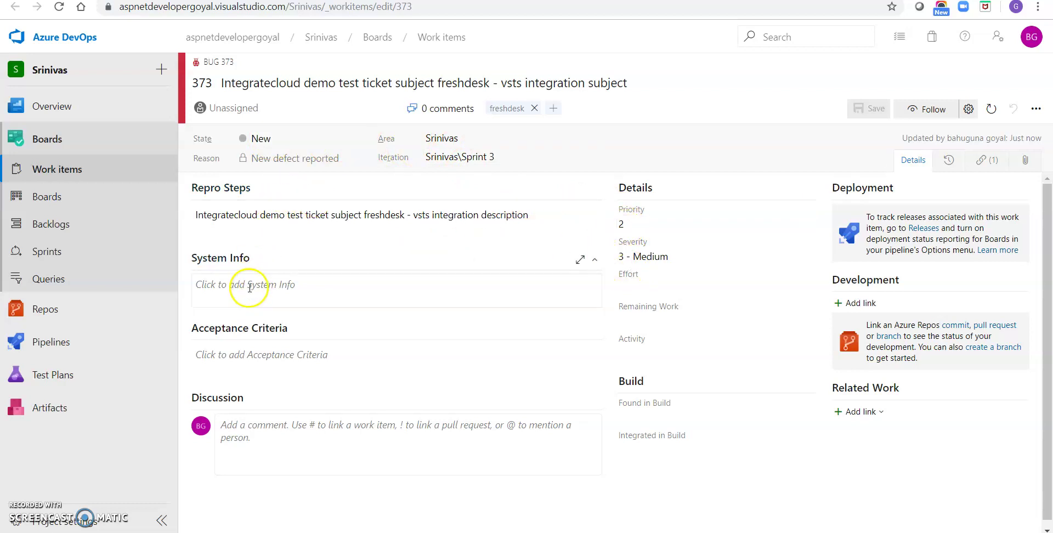
{"action": "left_click", "coordinate": [983, 169]}
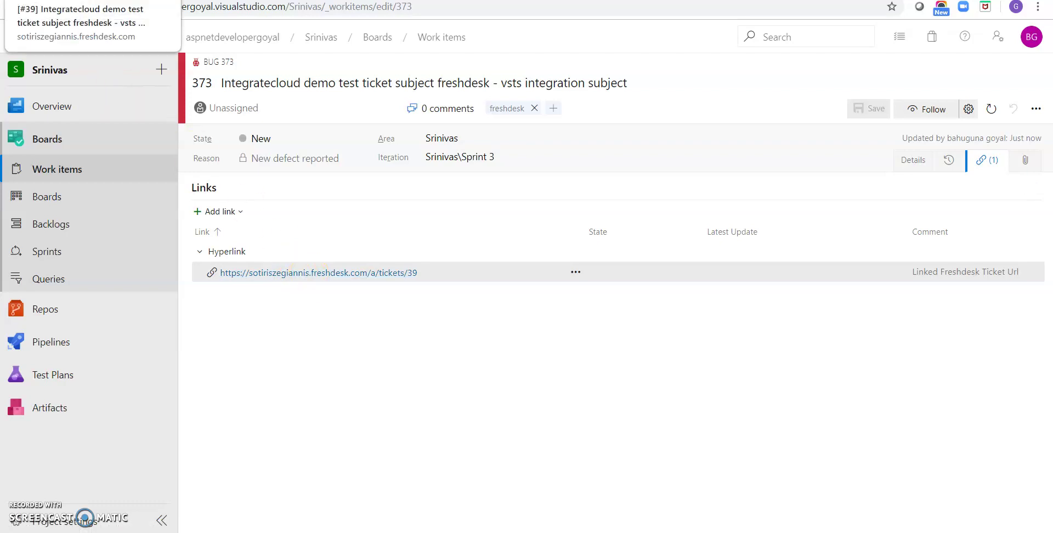
{"action": "left_click", "coordinate": [88, 0]}
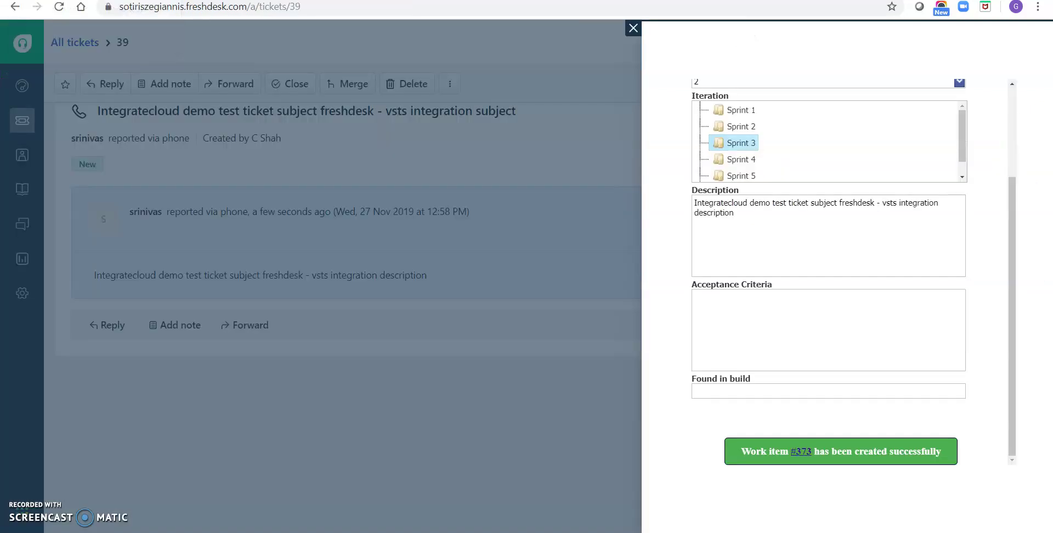
Step: Close the work item creation panel on ticket 39 and go back to bug 373
{"action": "left_click", "coordinate": [632, 28]}
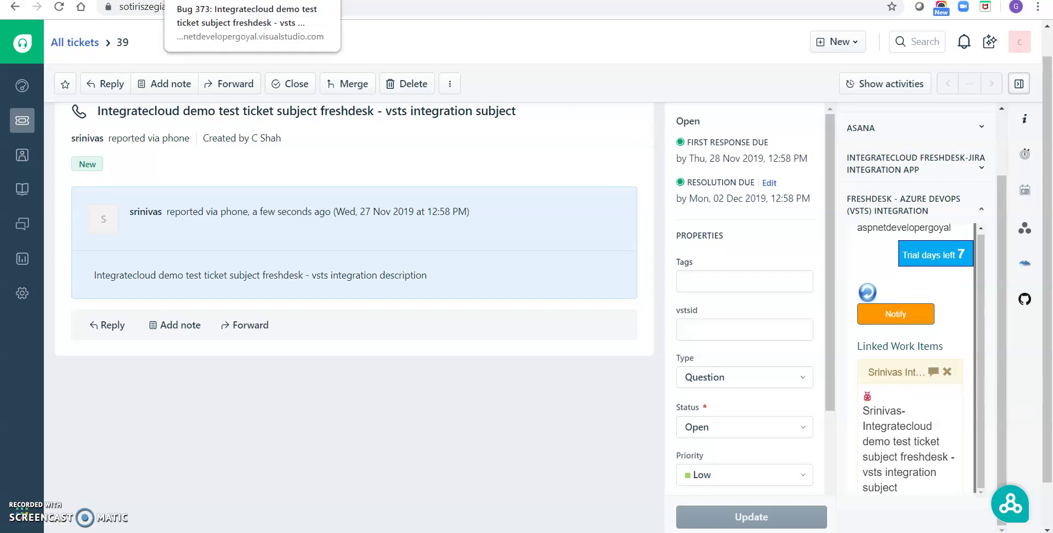
{"action": "left_click", "coordinate": [235, 0]}
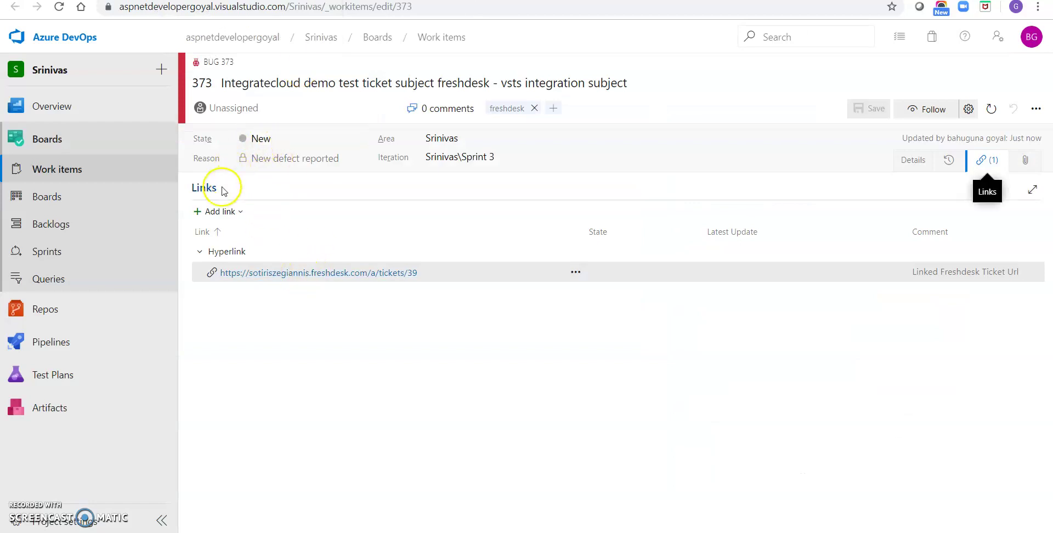
Step: Save the discussion comment 'This is test comment in vsts' on bug 373, then return to Freshdesk
{"action": "left_click", "coordinate": [913, 159]}
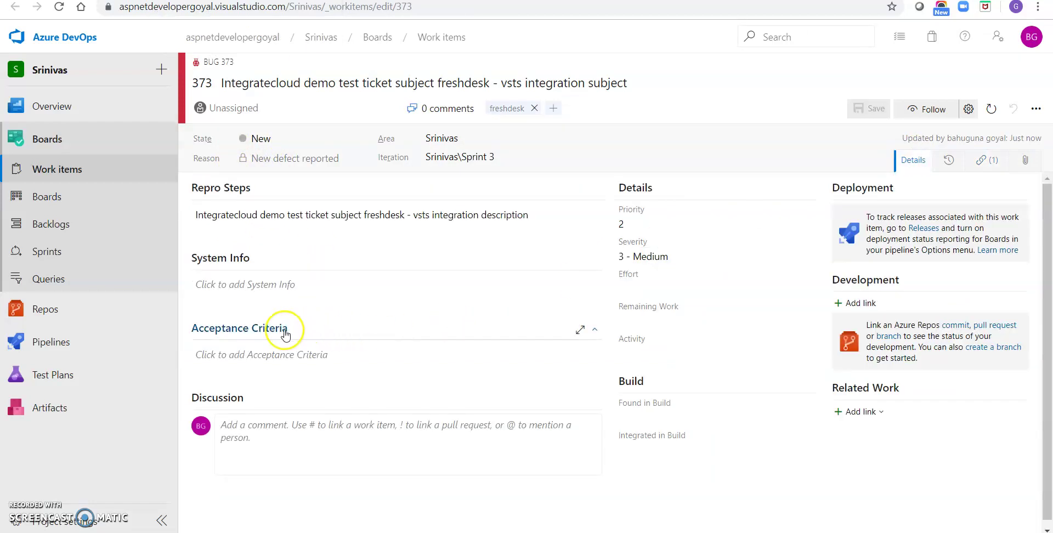
{"action": "left_click", "coordinate": [257, 426]}
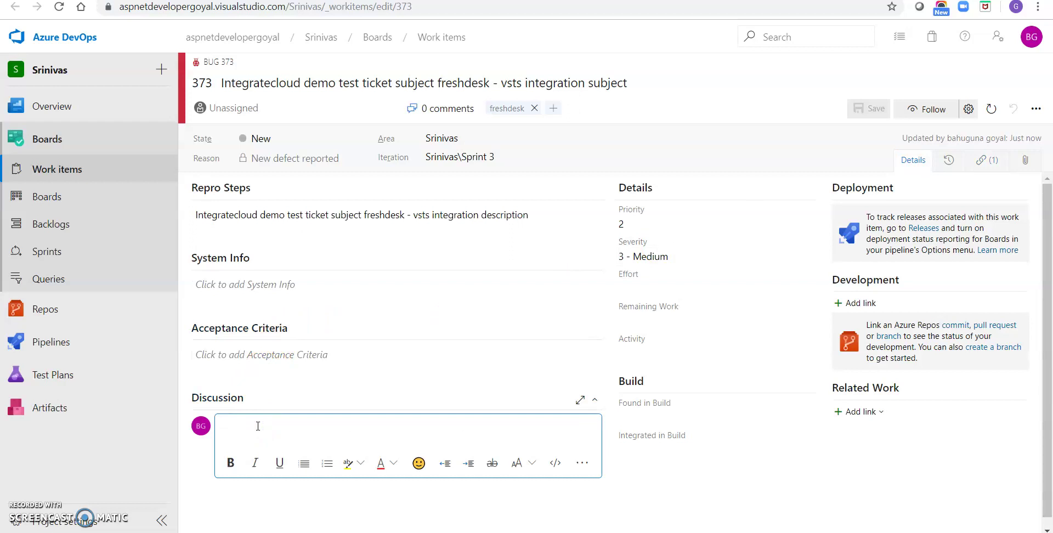
{"action": "type", "text": "This is test comment in vsts"}
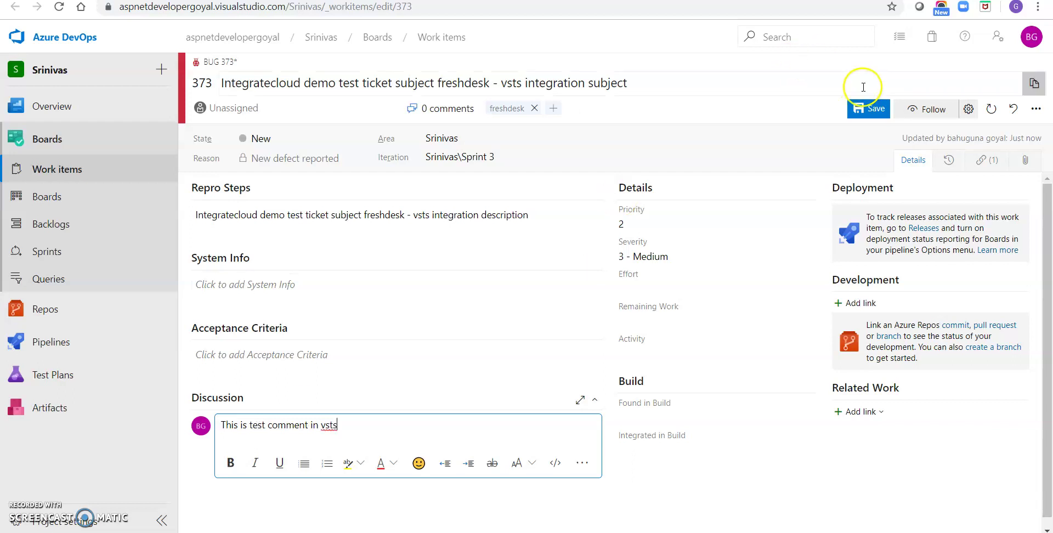
{"action": "left_click", "coordinate": [870, 108]}
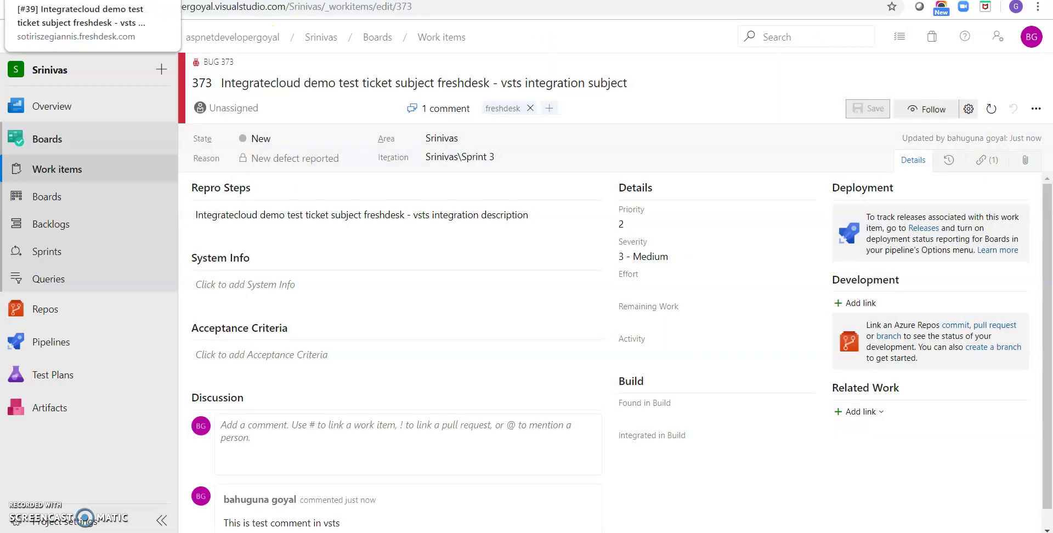
{"action": "key", "text": "ctrl+Tab"}
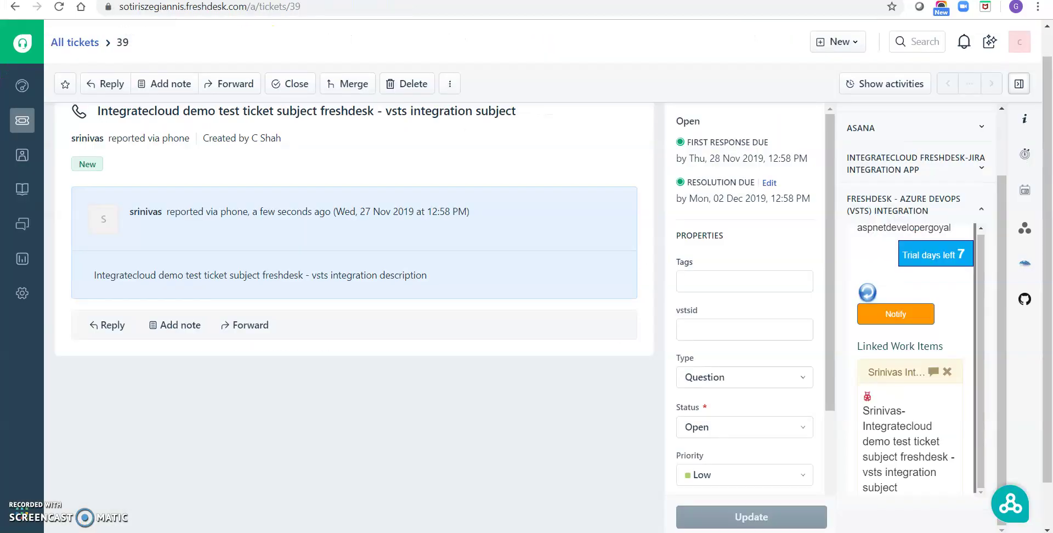
Step: Post the comment 'send to vsts' to linked bug 373 from the ticket's comments panel
{"action": "left_click", "coordinate": [932, 372]}
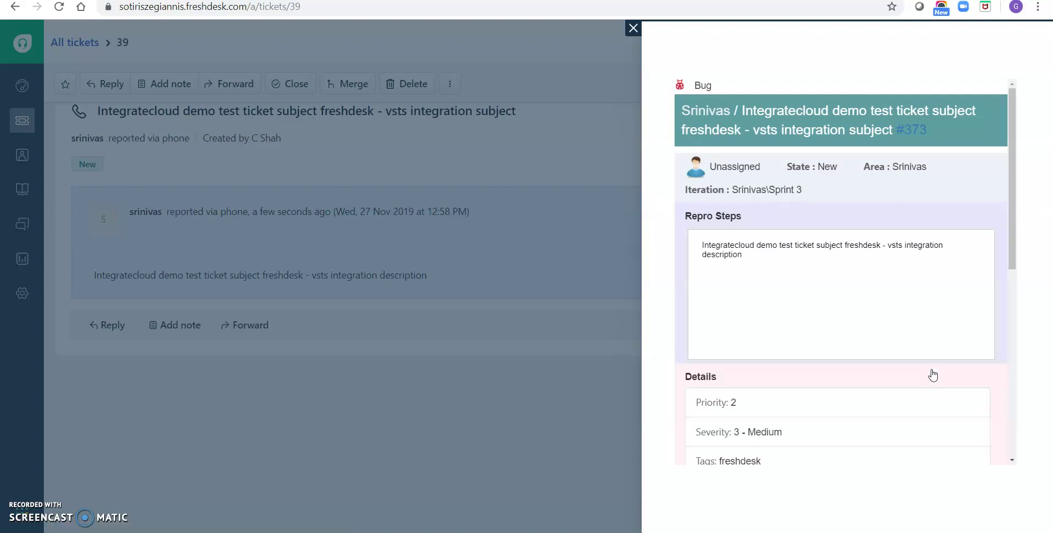
{"action": "left_click_drag", "start_coordinate": [1025, 253], "coordinate": [1001, 388]}
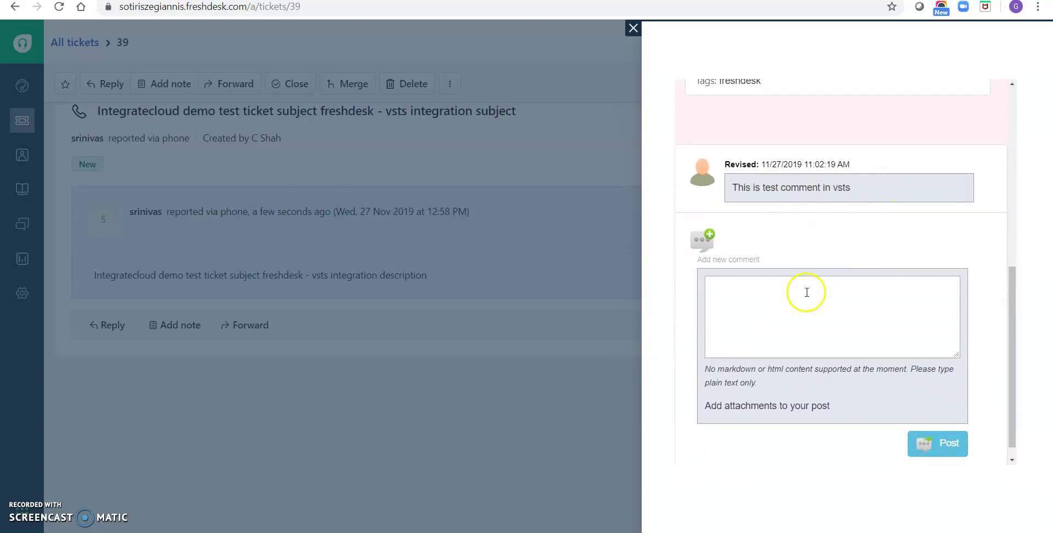
{"action": "left_click", "coordinate": [776, 340]}
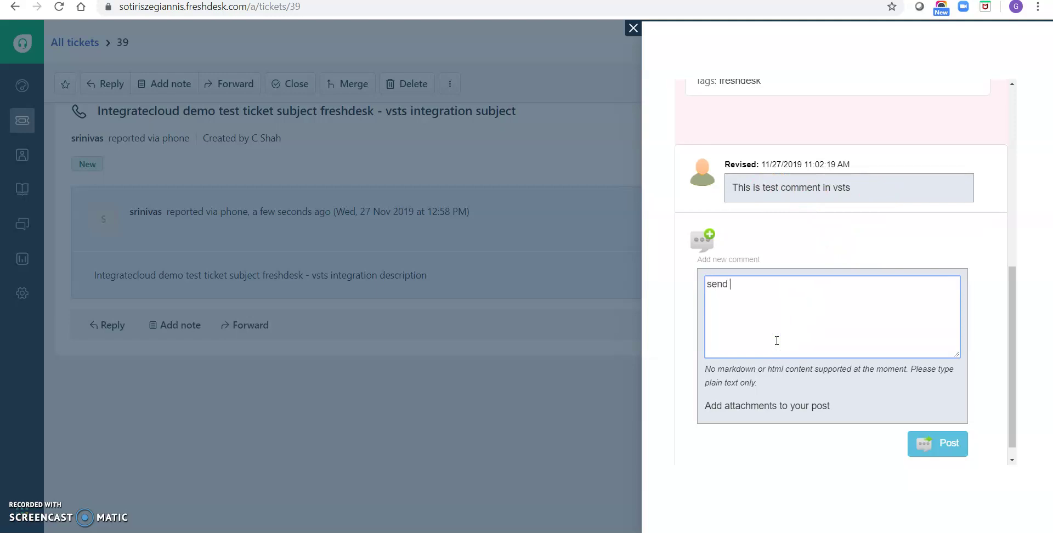
{"action": "type", "text": "send to vsts"}
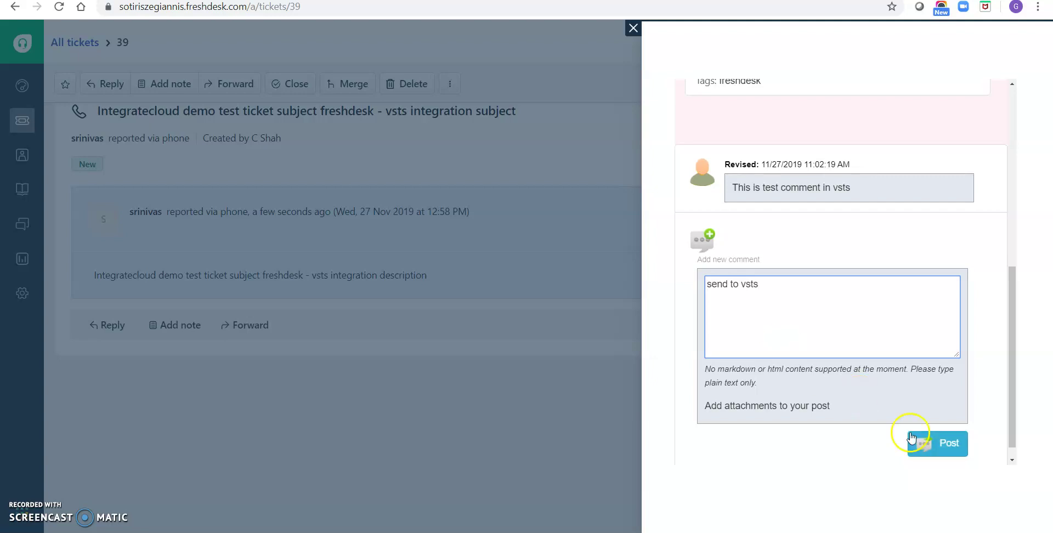
{"action": "left_click", "coordinate": [926, 453]}
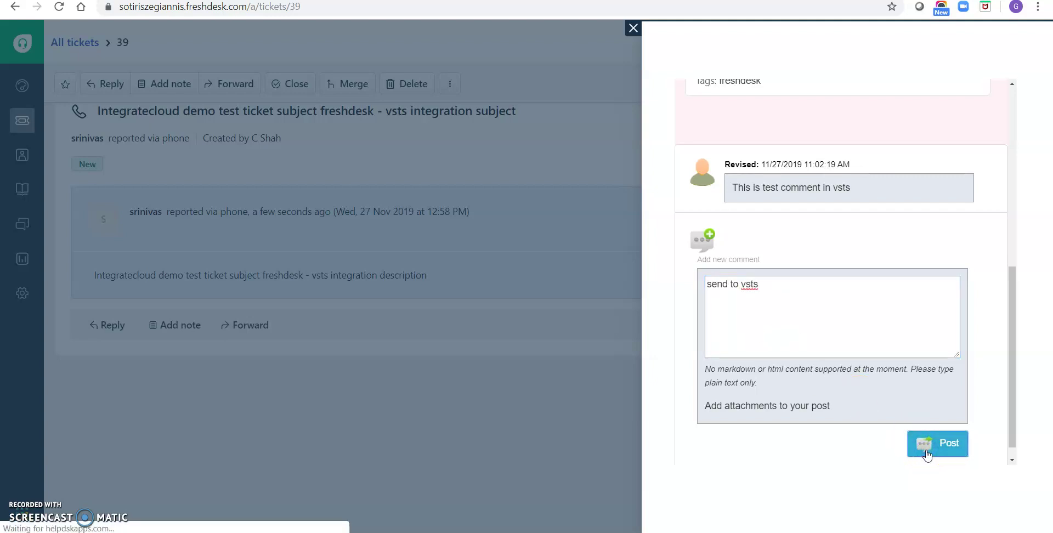
Step: Confirm the comment appears in bug 373's Azure DevOps discussion, then close the comments panel
{"action": "left_click", "coordinate": [555, 191]}
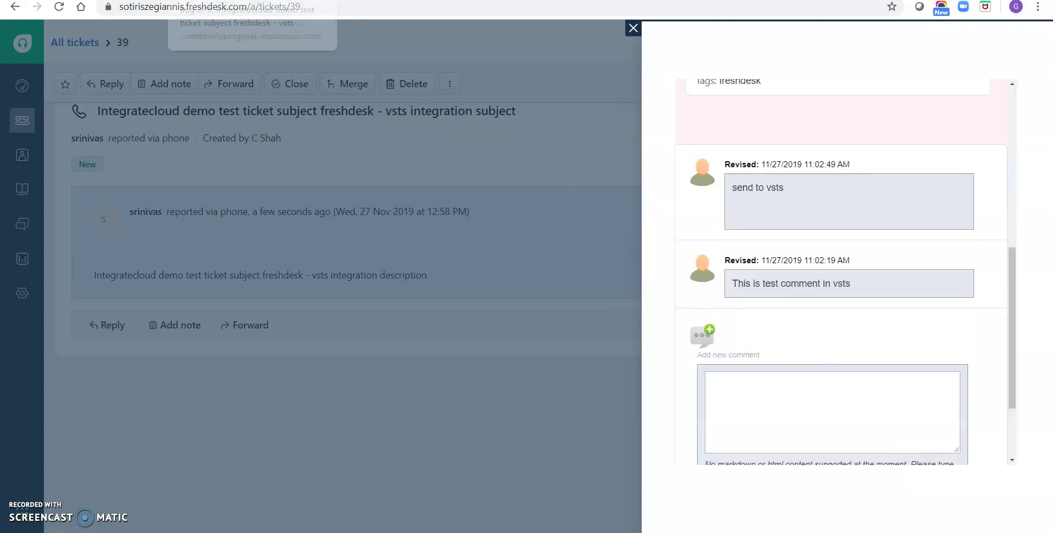
{"action": "left_click", "coordinate": [241, 0]}
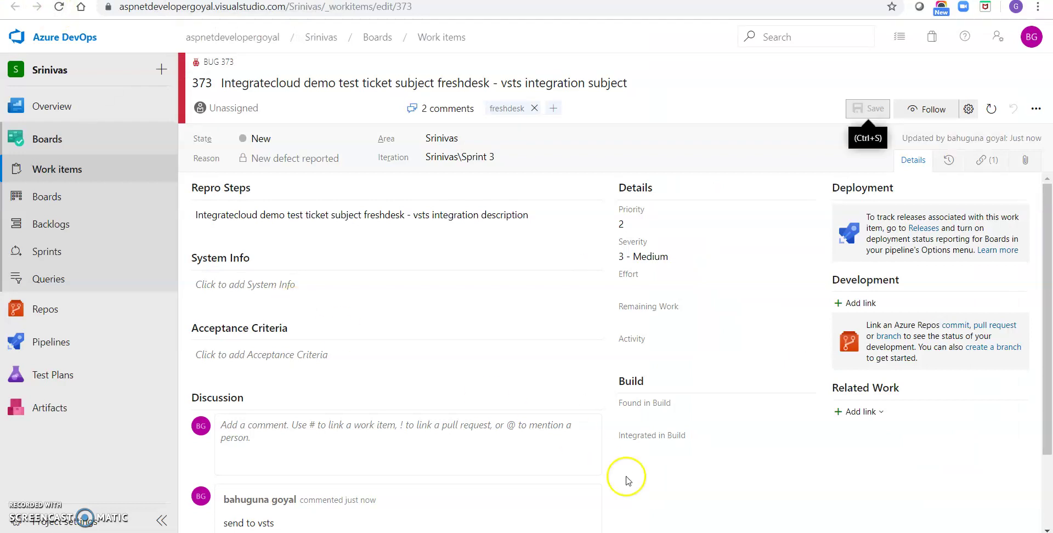
{"action": "scroll", "coordinate": [651, 505], "scroll_direction": "down", "scroll_amount": 2}
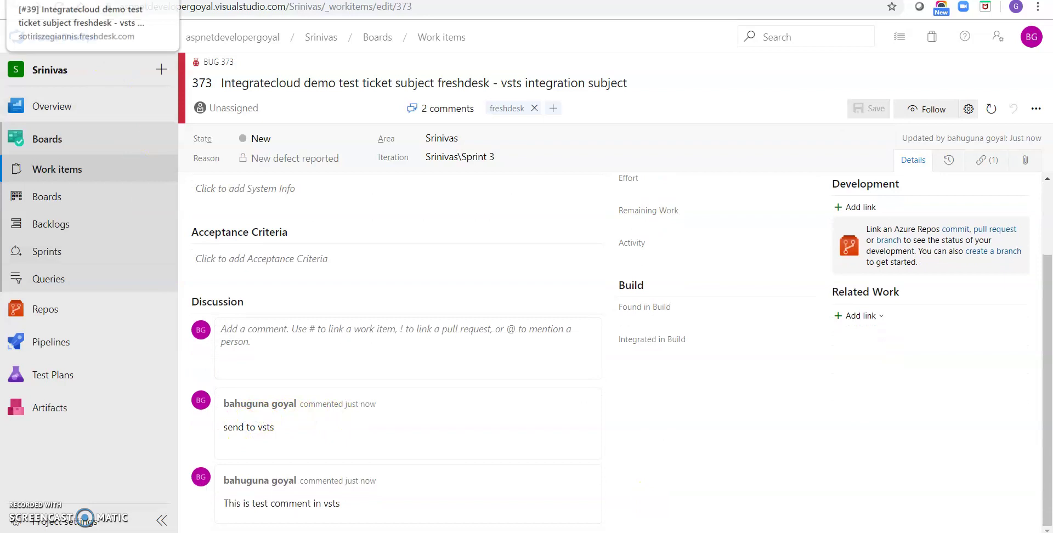
{"action": "left_click", "coordinate": [110, 1]}
{"action": "left_click", "coordinate": [633, 29]}
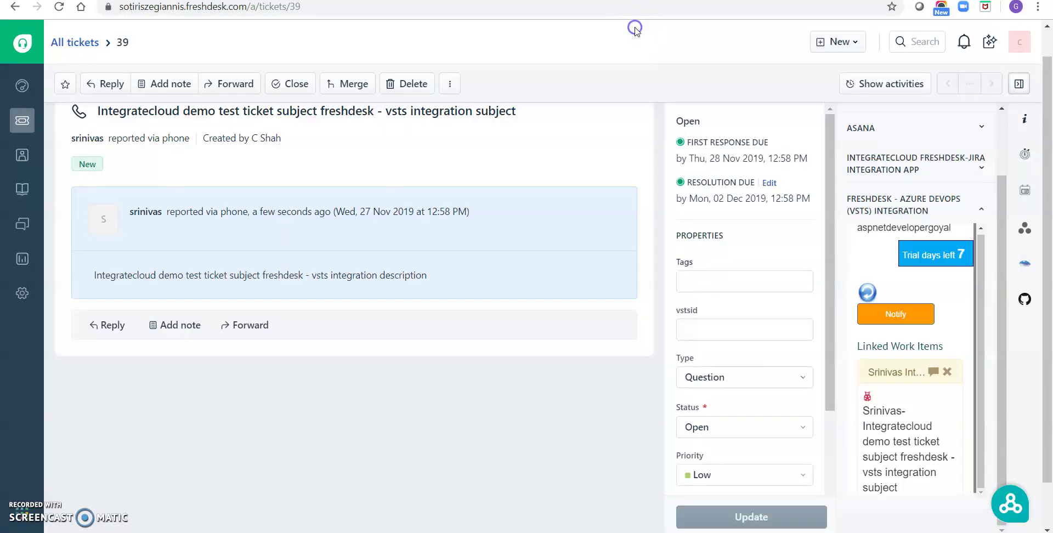
Step: Send the notify message 'this is sample message' to work item 373 and view it in Azure DevOps
{"action": "left_click", "coordinate": [906, 316]}
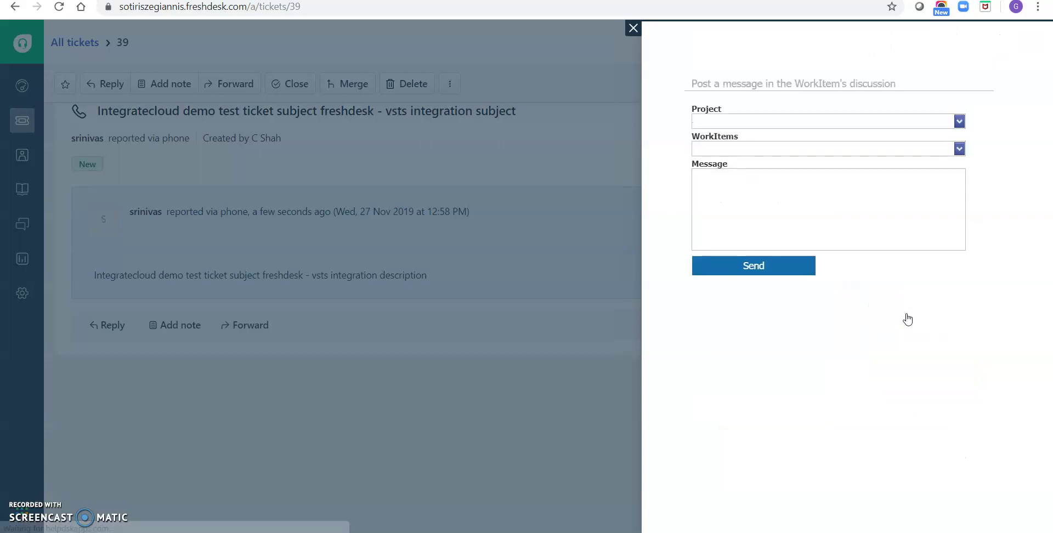
{"action": "left_click", "coordinate": [811, 121]}
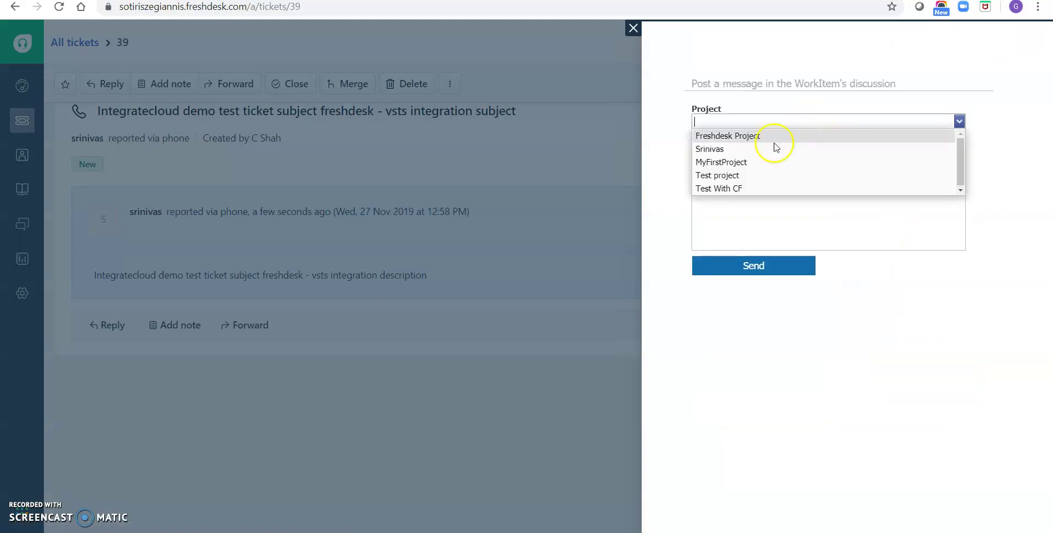
{"action": "left_click", "coordinate": [746, 149]}
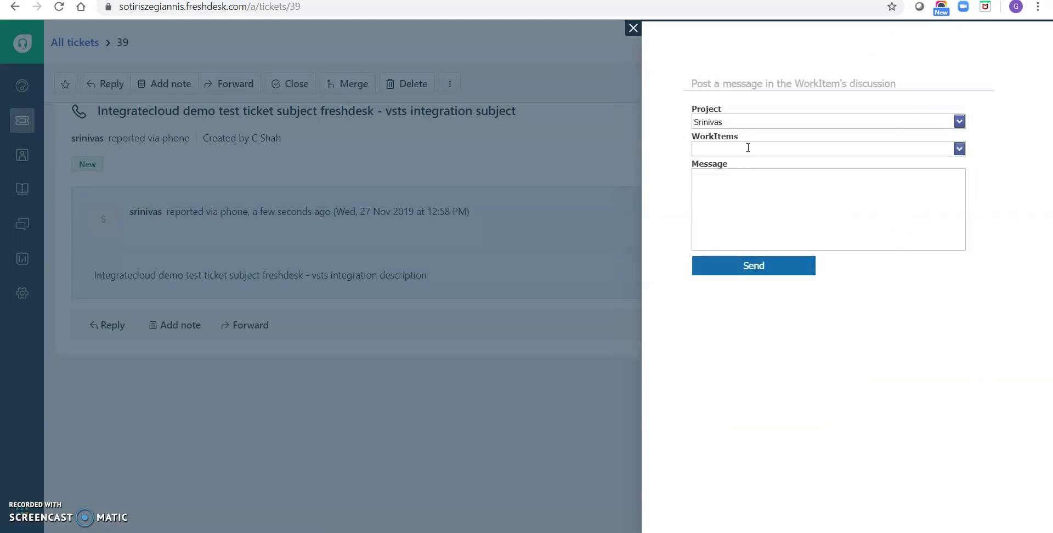
{"action": "left_click", "coordinate": [747, 149]}
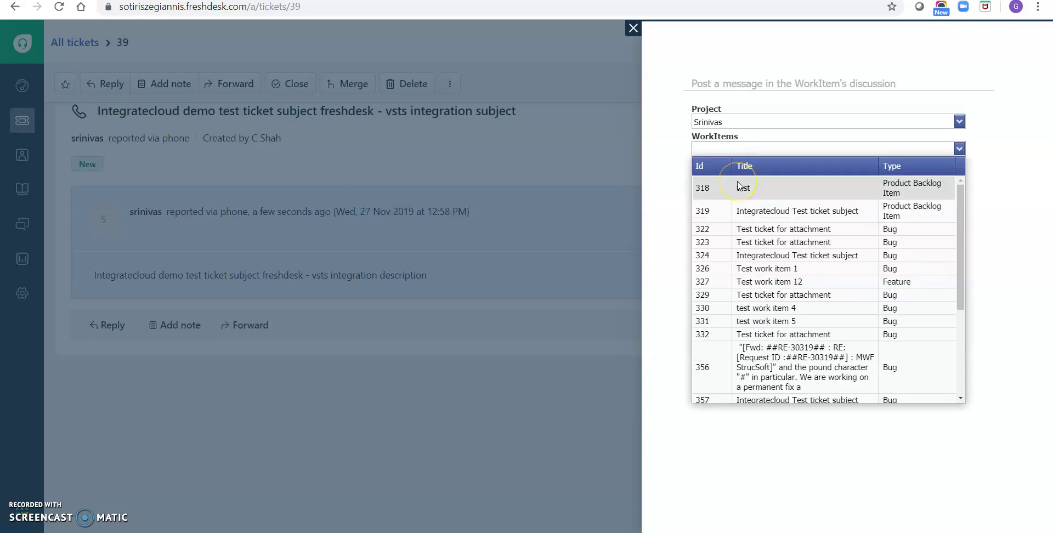
{"action": "type", "text": "373"}
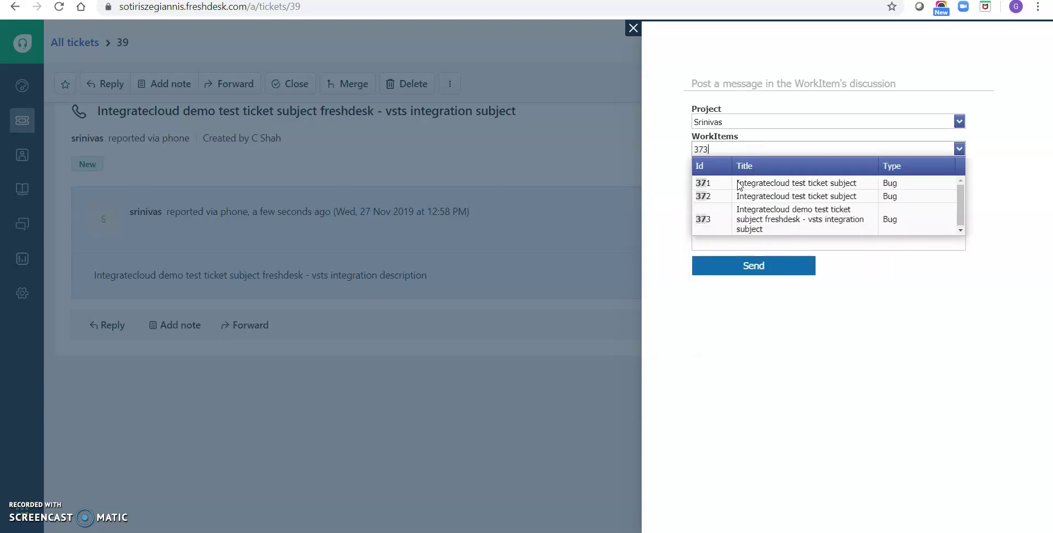
{"action": "left_click", "coordinate": [727, 203]}
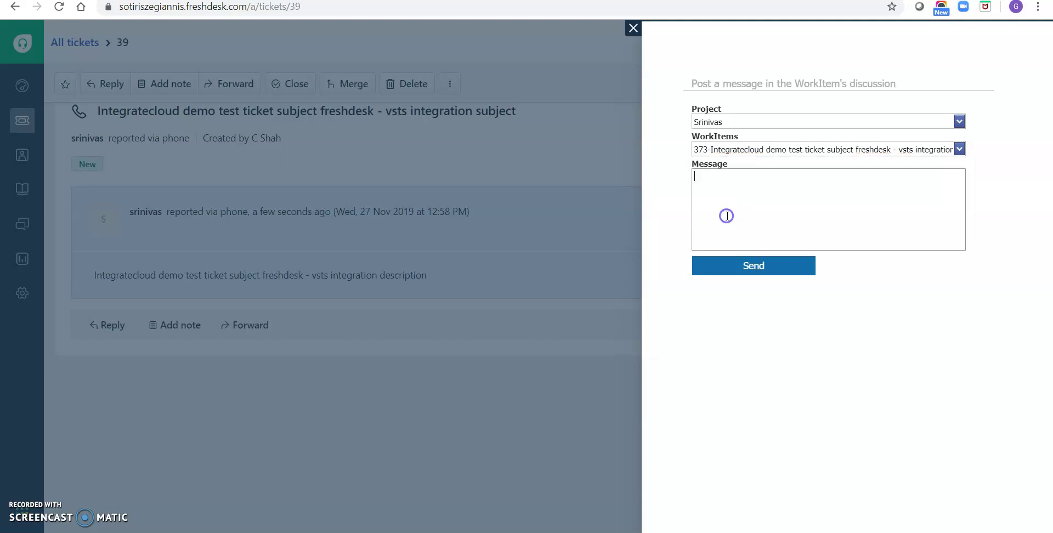
{"action": "left_click", "coordinate": [728, 216]}
{"action": "type", "text": "this is sample message"}
{"action": "left_click", "coordinate": [736, 266]}
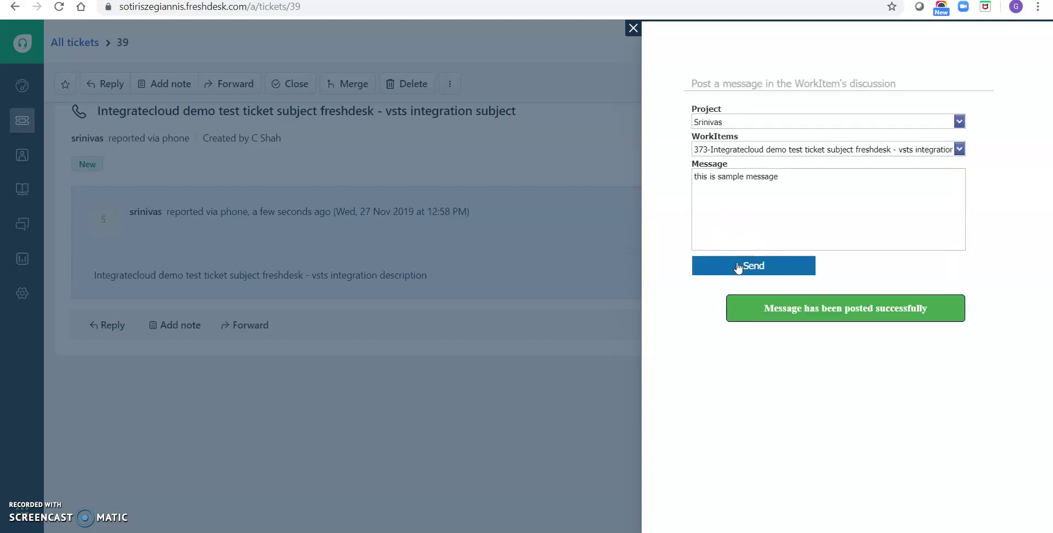
{"action": "left_click", "coordinate": [631, 29]}
{"action": "left_click", "coordinate": [175, 1]}
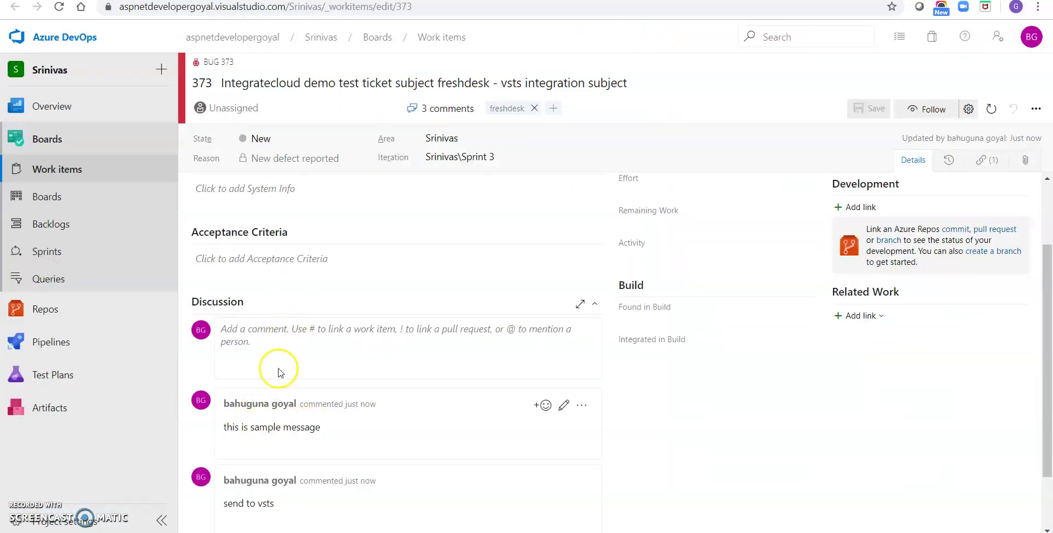
Step: Return to Freshdesk ticket 39 after reviewing bug 373's three comments
{"action": "key", "text": "ctrl+shift+Tab"}
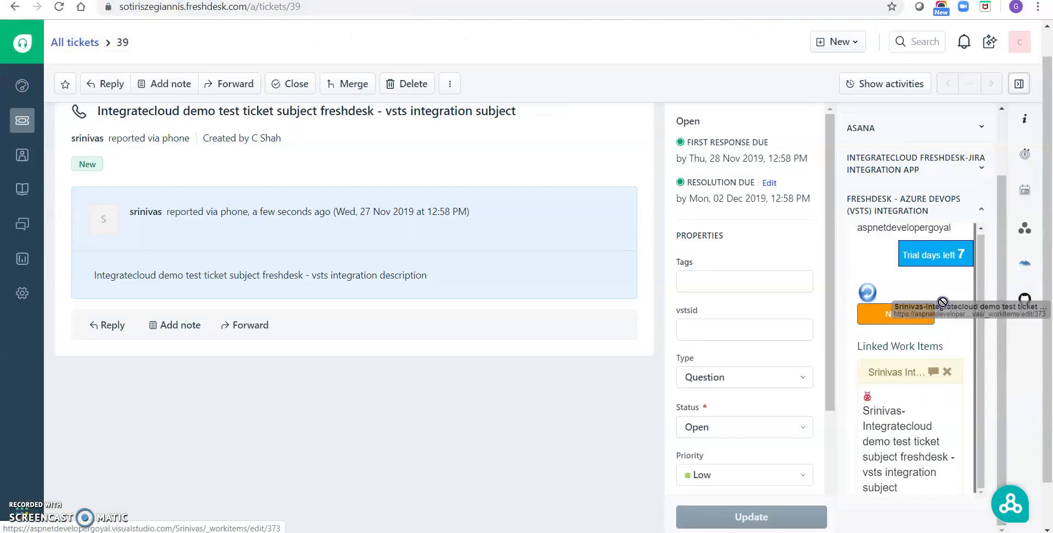
{"action": "left_click", "coordinate": [903, 440]}
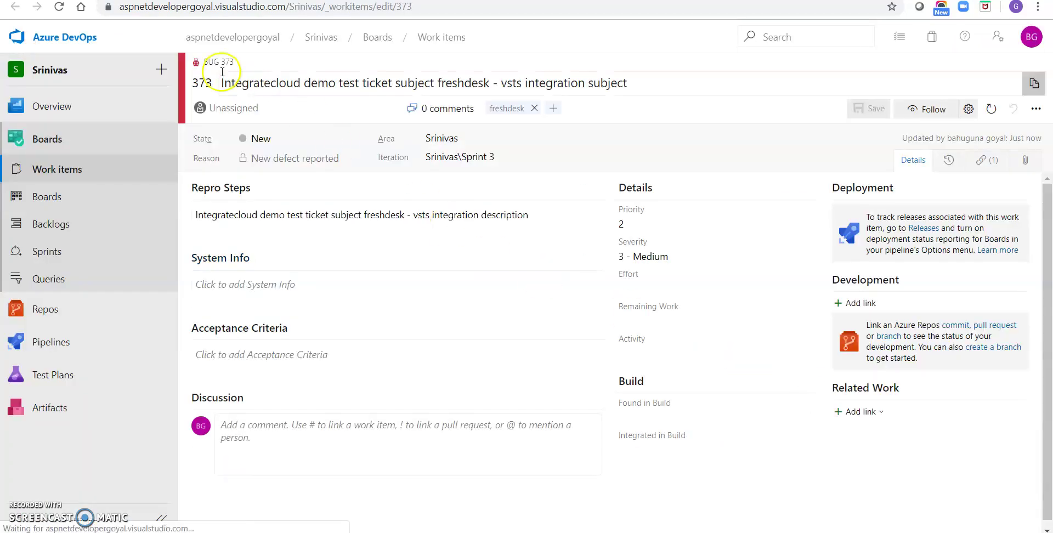
{"action": "key", "text": "ctrl+w"}
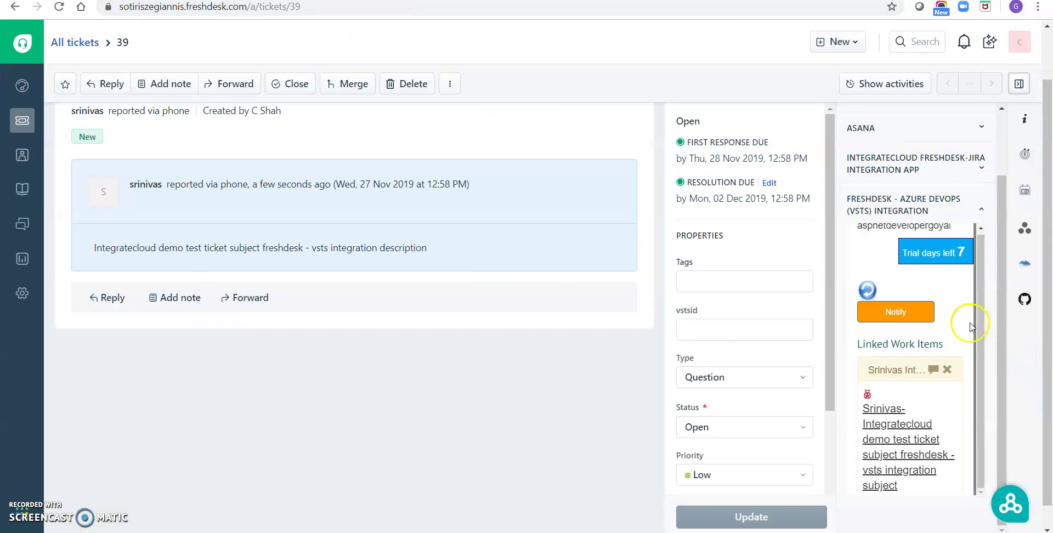